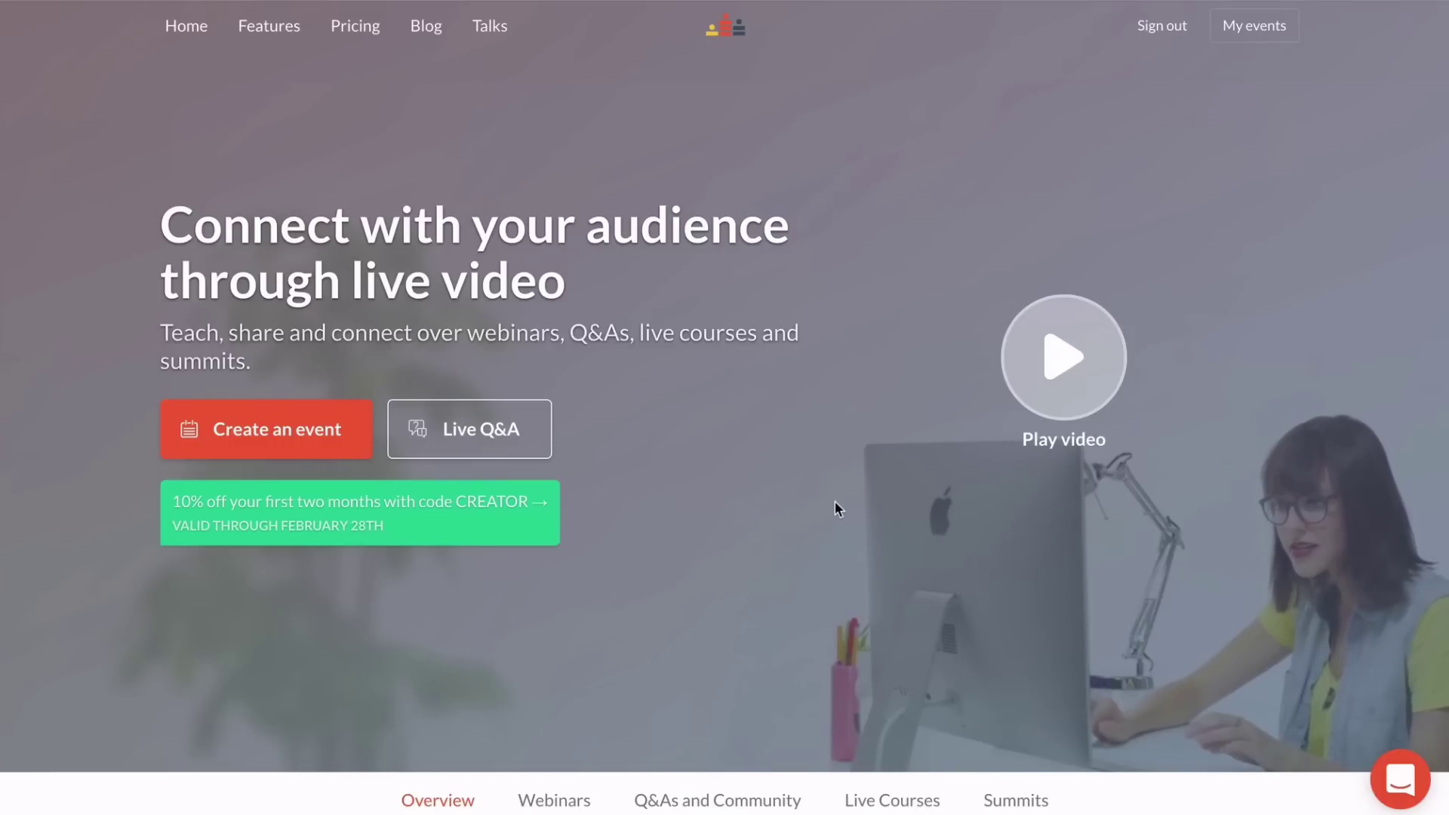
- Create the event 'My Cool Event' and schedule it for 3:00 PM on February 15, 2017
left_click(311, 420)
type("My Cool Event")
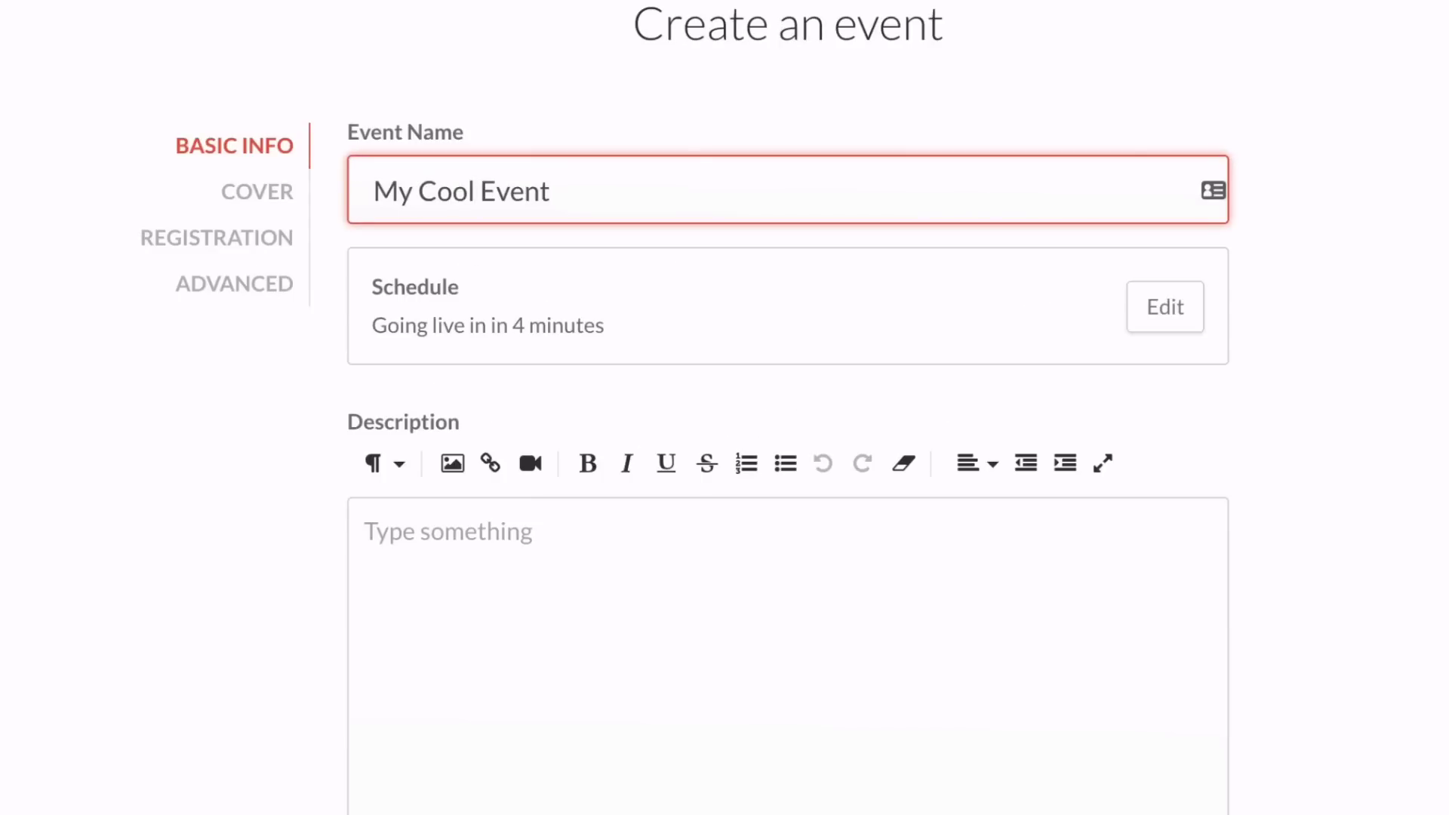
left_click(1158, 332)
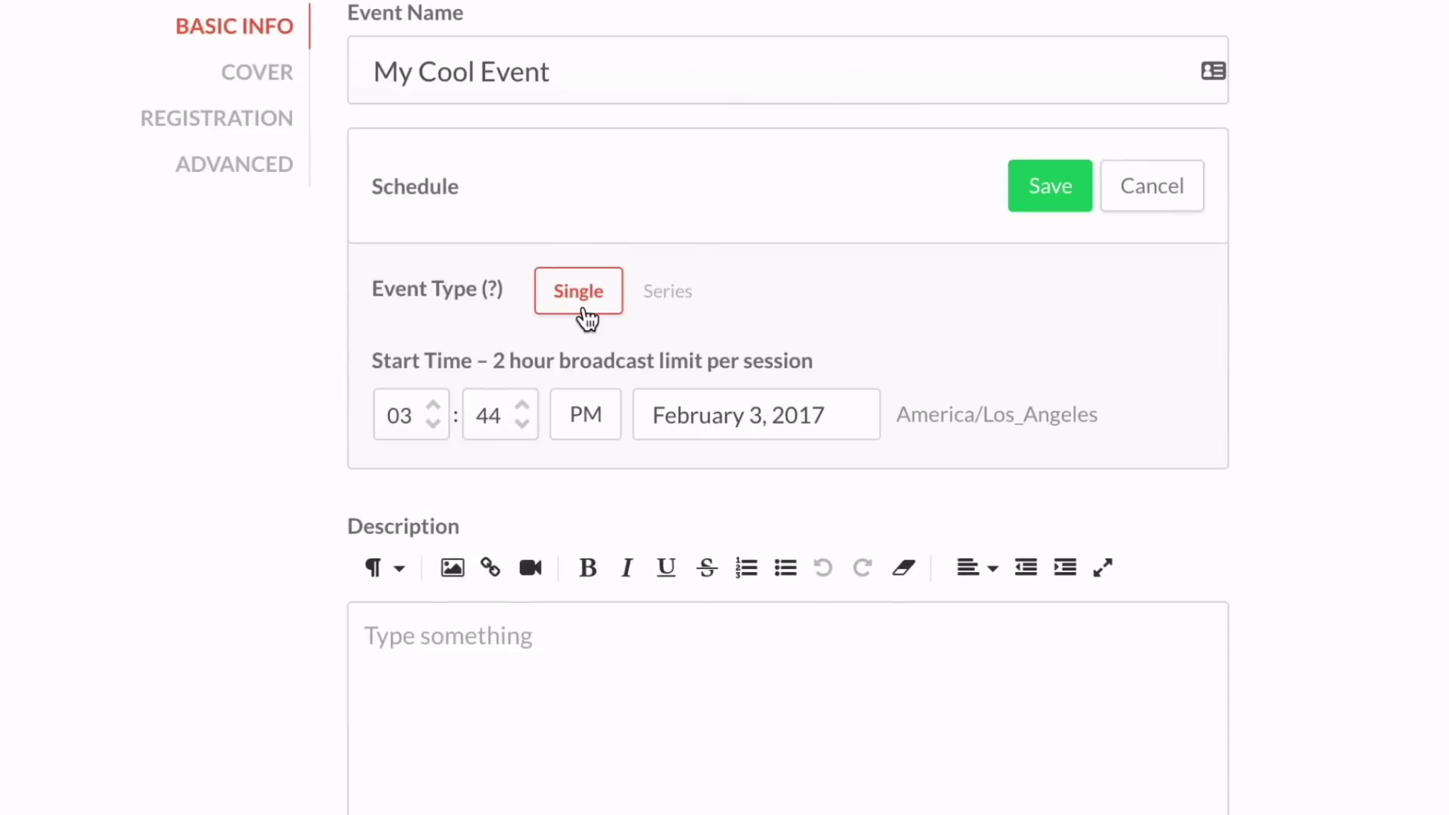
type("00")
left_click(754, 415)
left_click(796, 649)
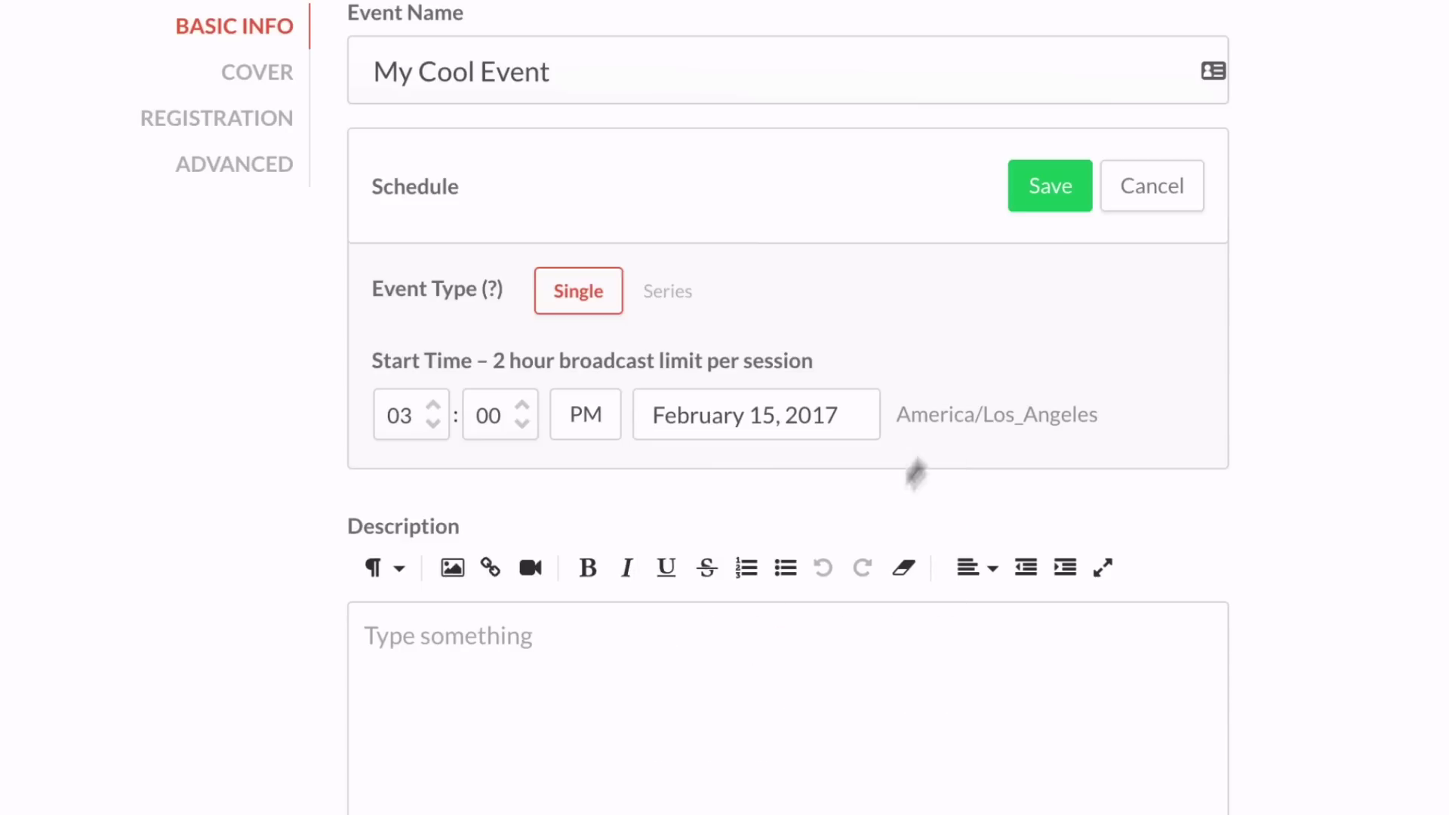
left_click(1044, 205)
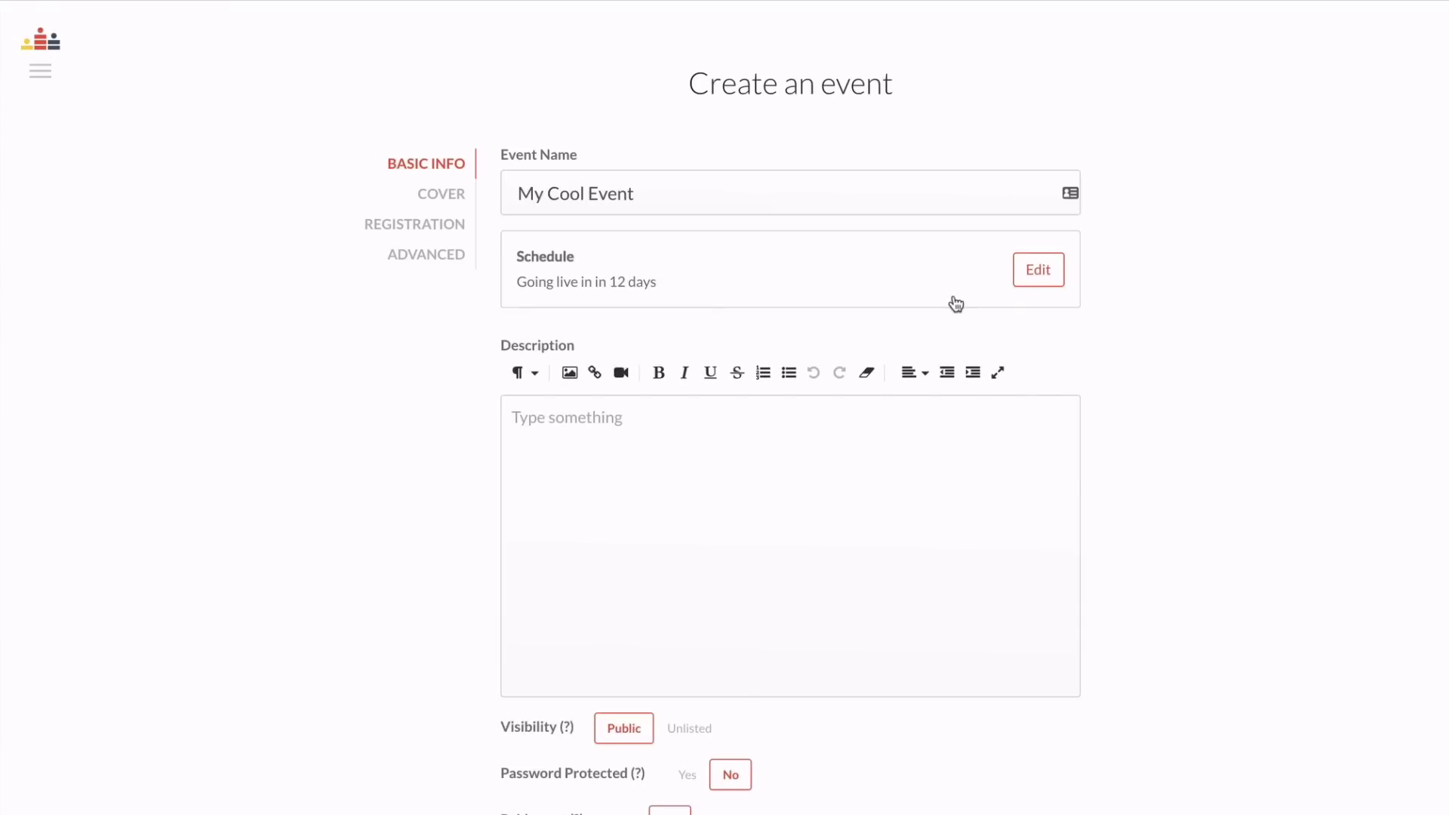
- Enter 'Learn to beekeep!' as the description and set Visibility to Unlisted
type("Learn to beekeep!")
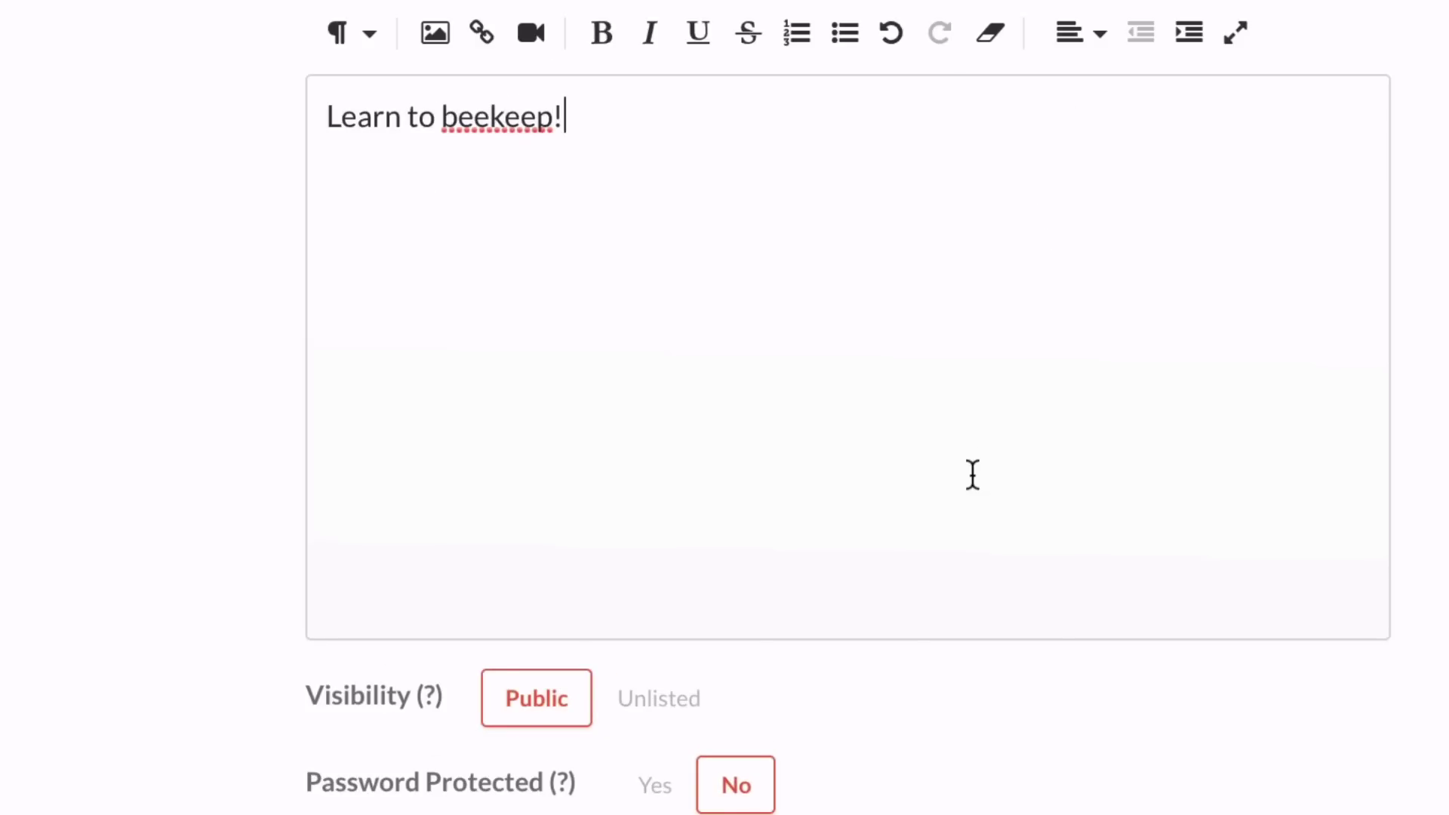
scroll(973, 476, "down", 5)
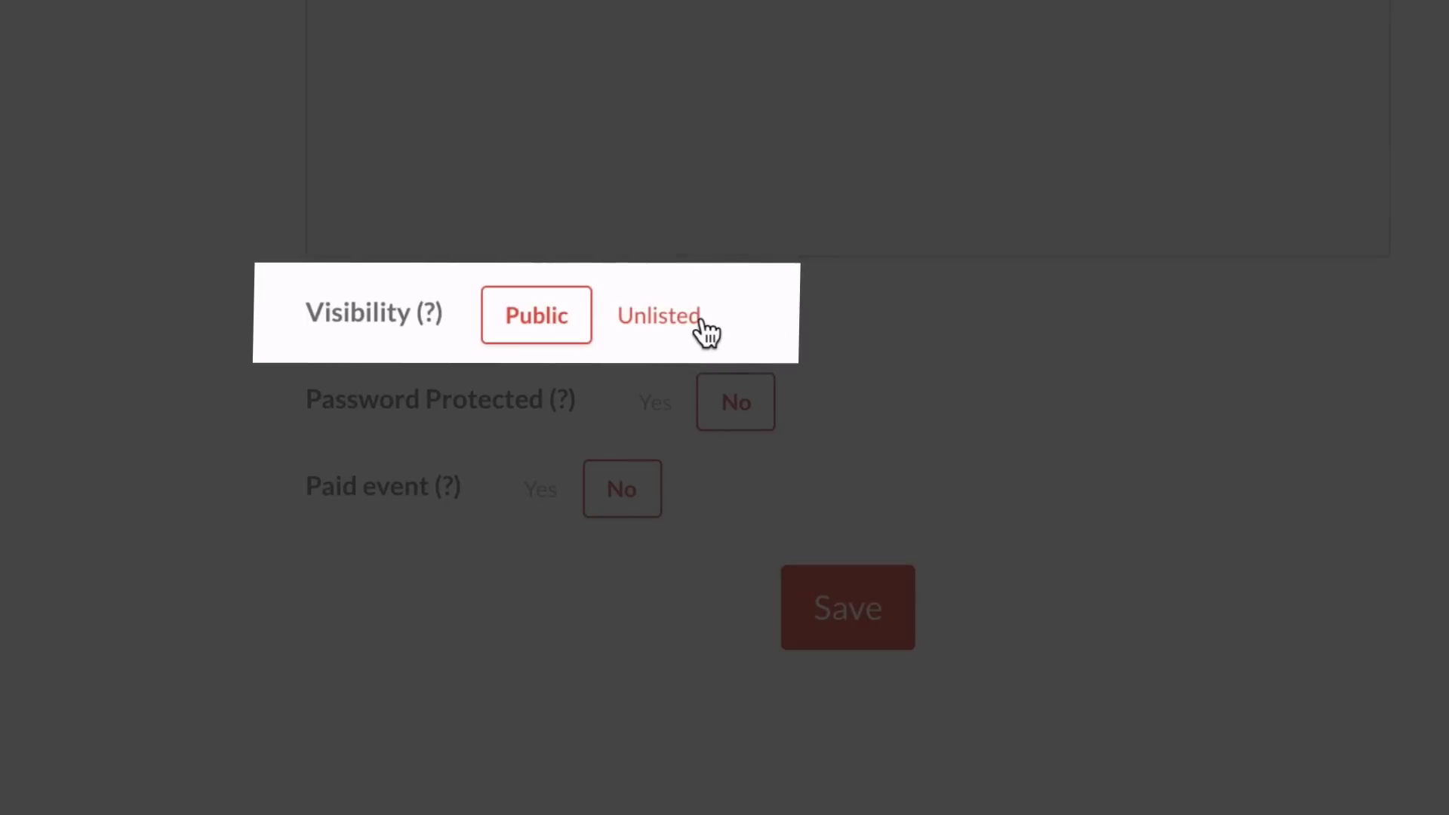
left_click(707, 332)
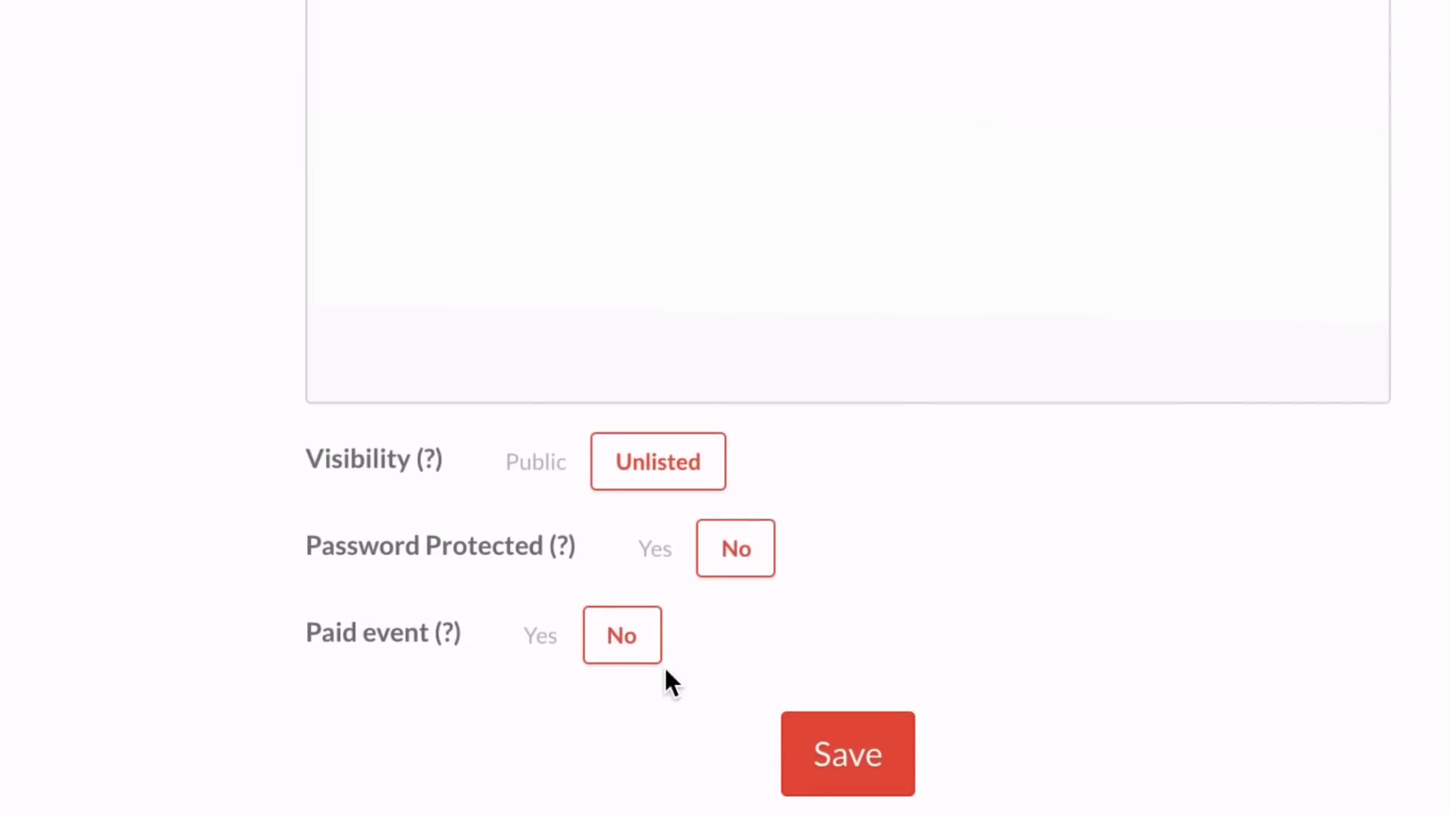
- Upload the desk photo from the Desktop as the cover image and save the event
left_click(435, 194)
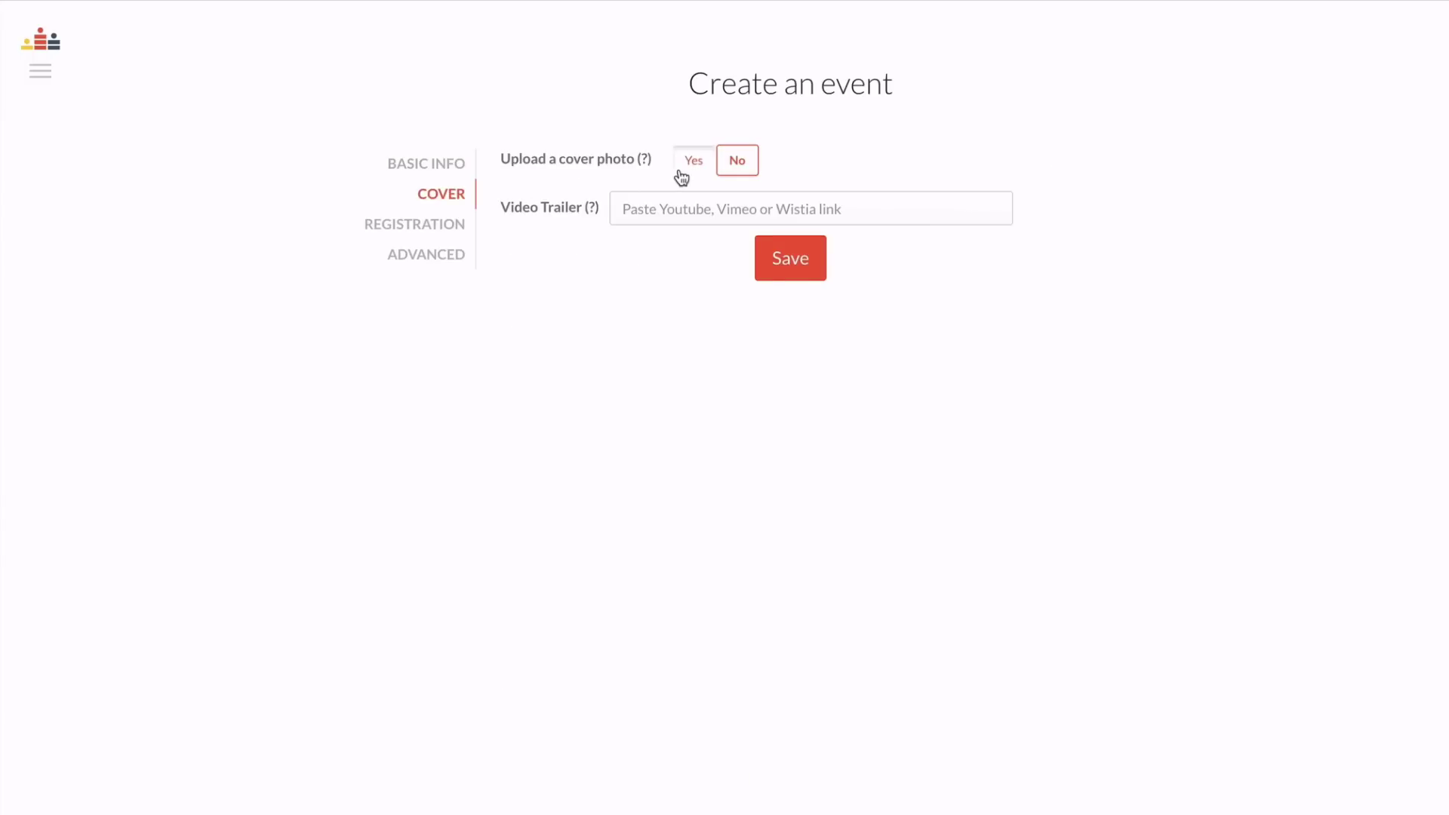
left_click(681, 171)
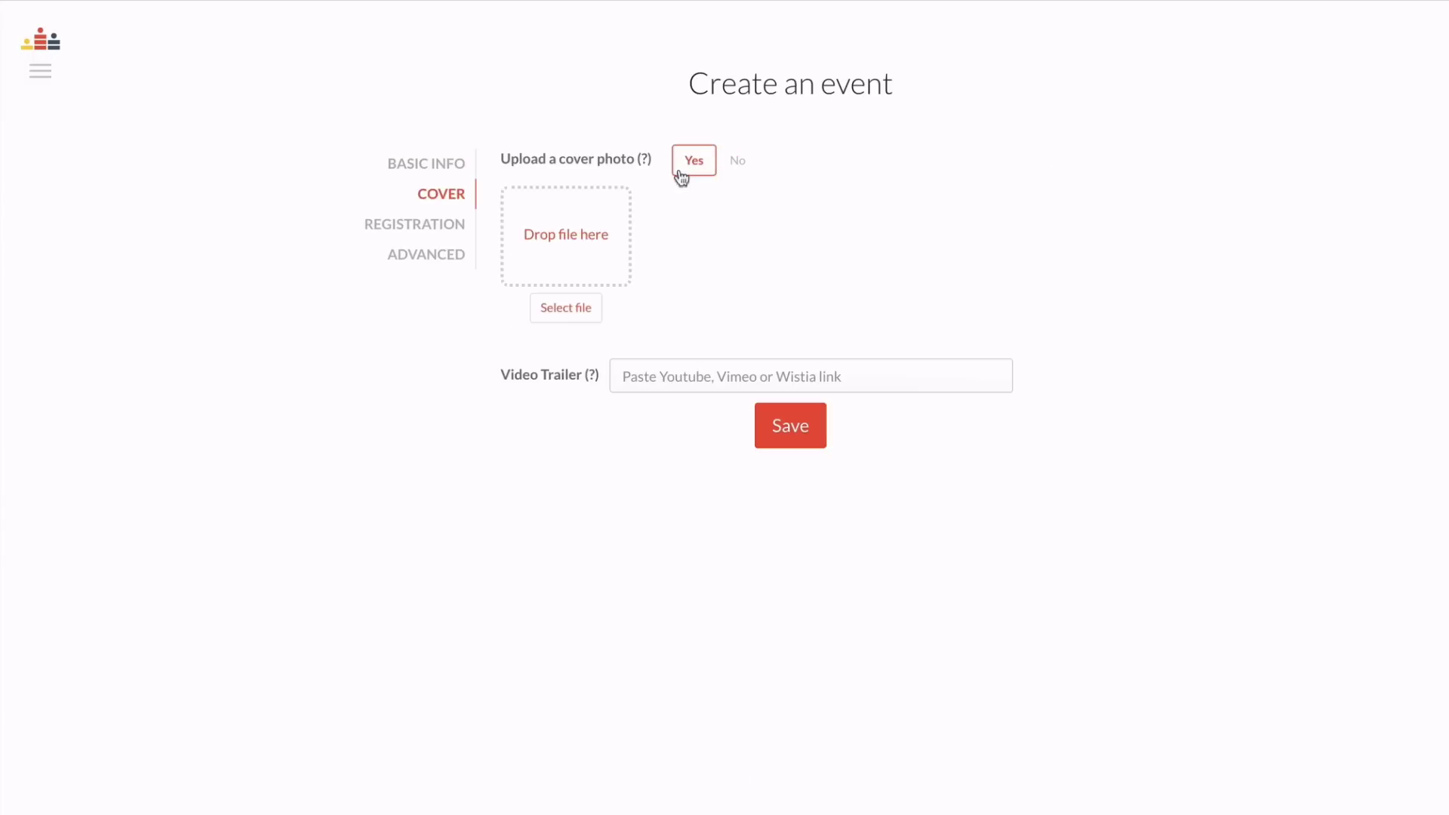
left_click(566, 308)
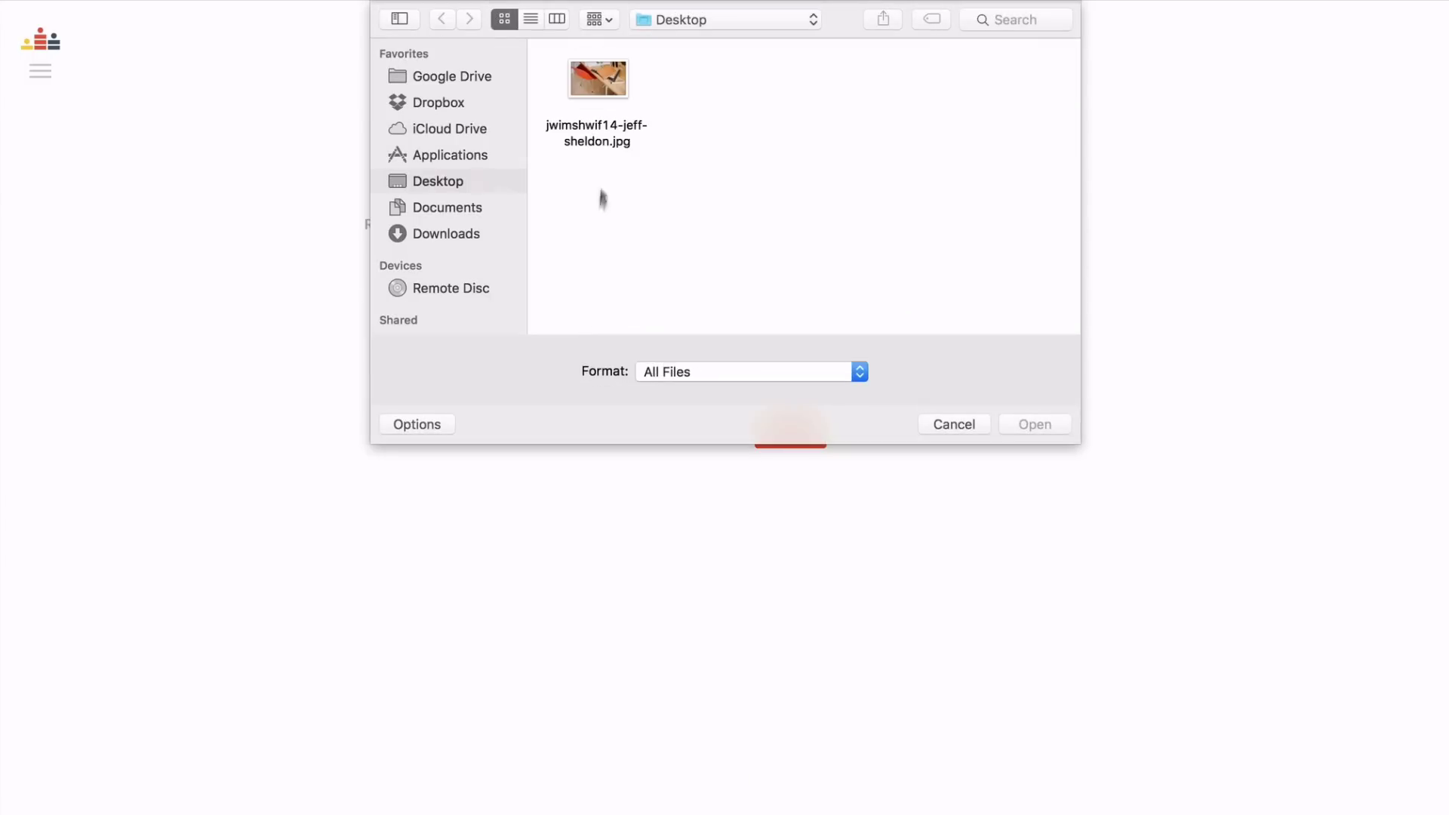
left_click(599, 84)
left_click(1023, 423)
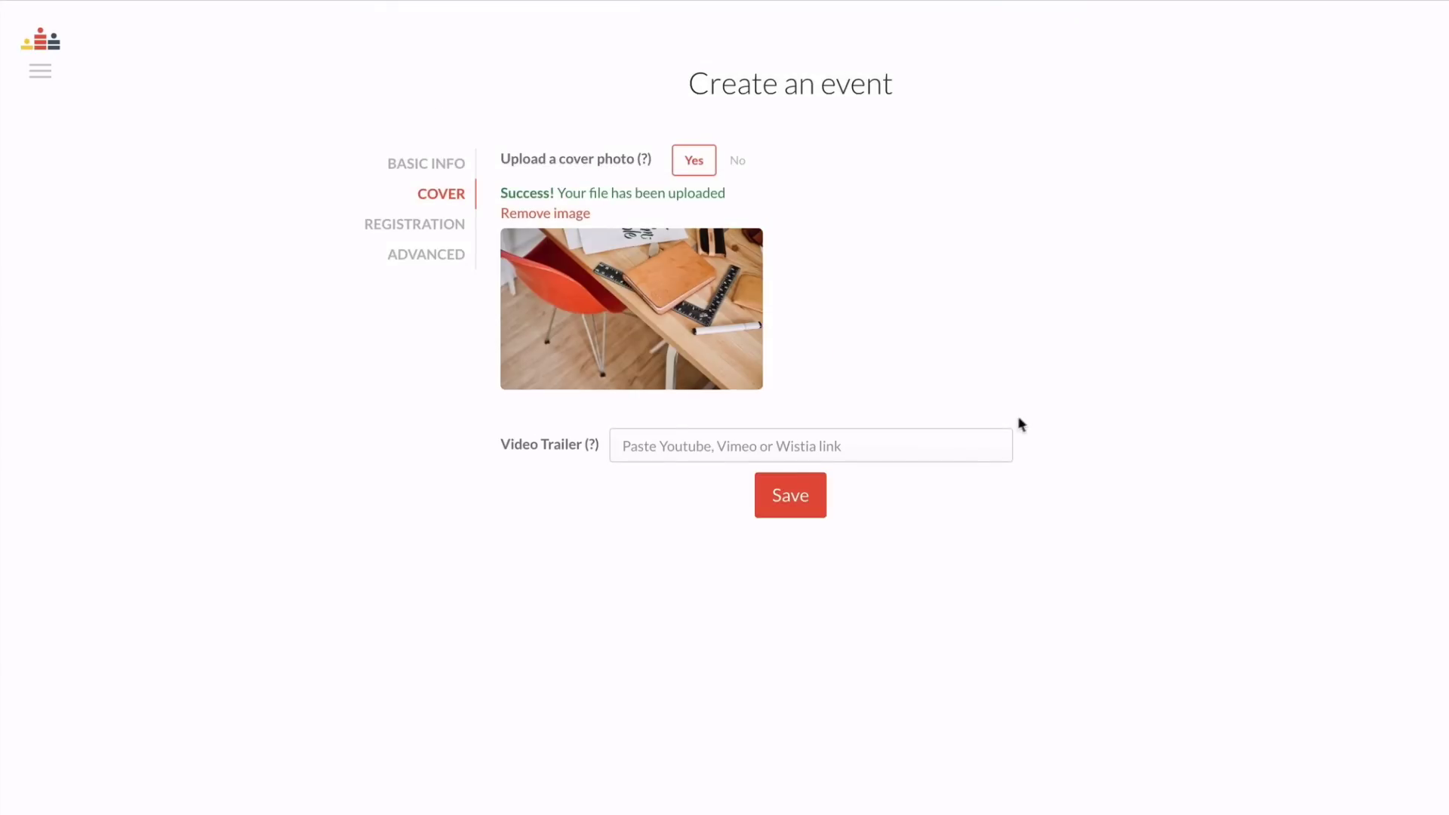
left_click(808, 495)
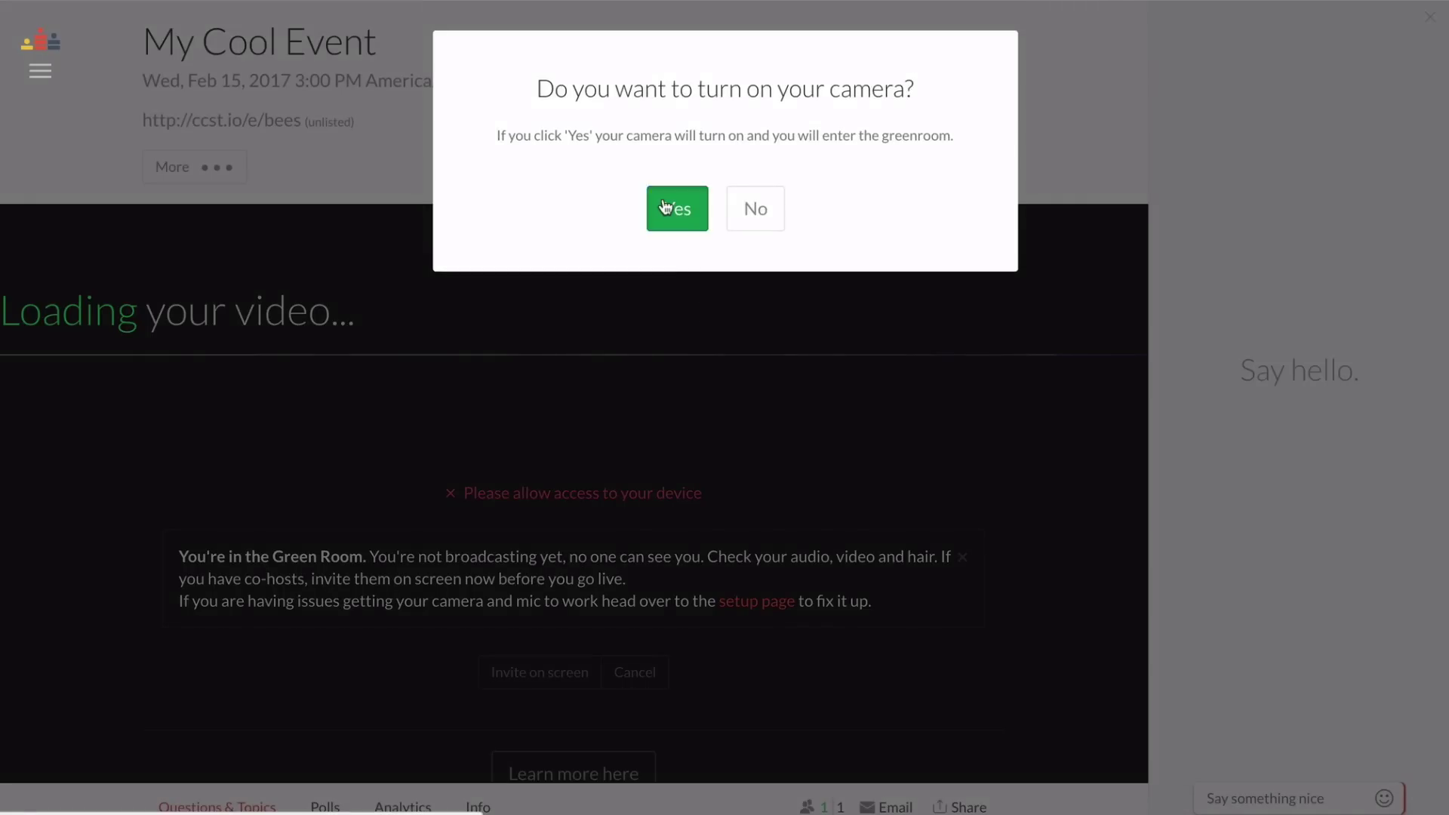
- Allow camera and microphone access in the Green Room, then go live and confirm
left_click(664, 205)
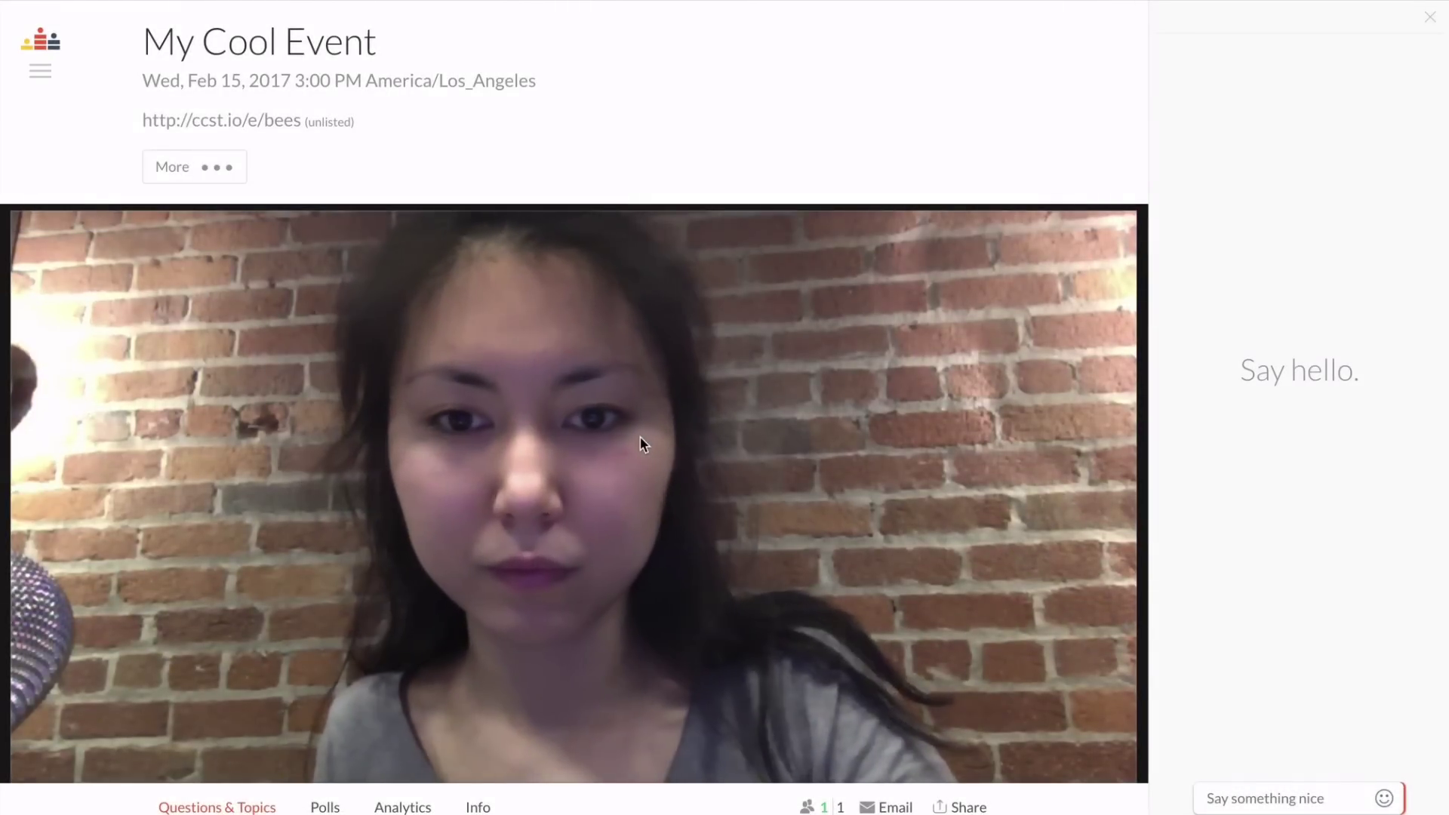
scroll(639, 438, "down", 3)
scroll(640, 444, "down", 5)
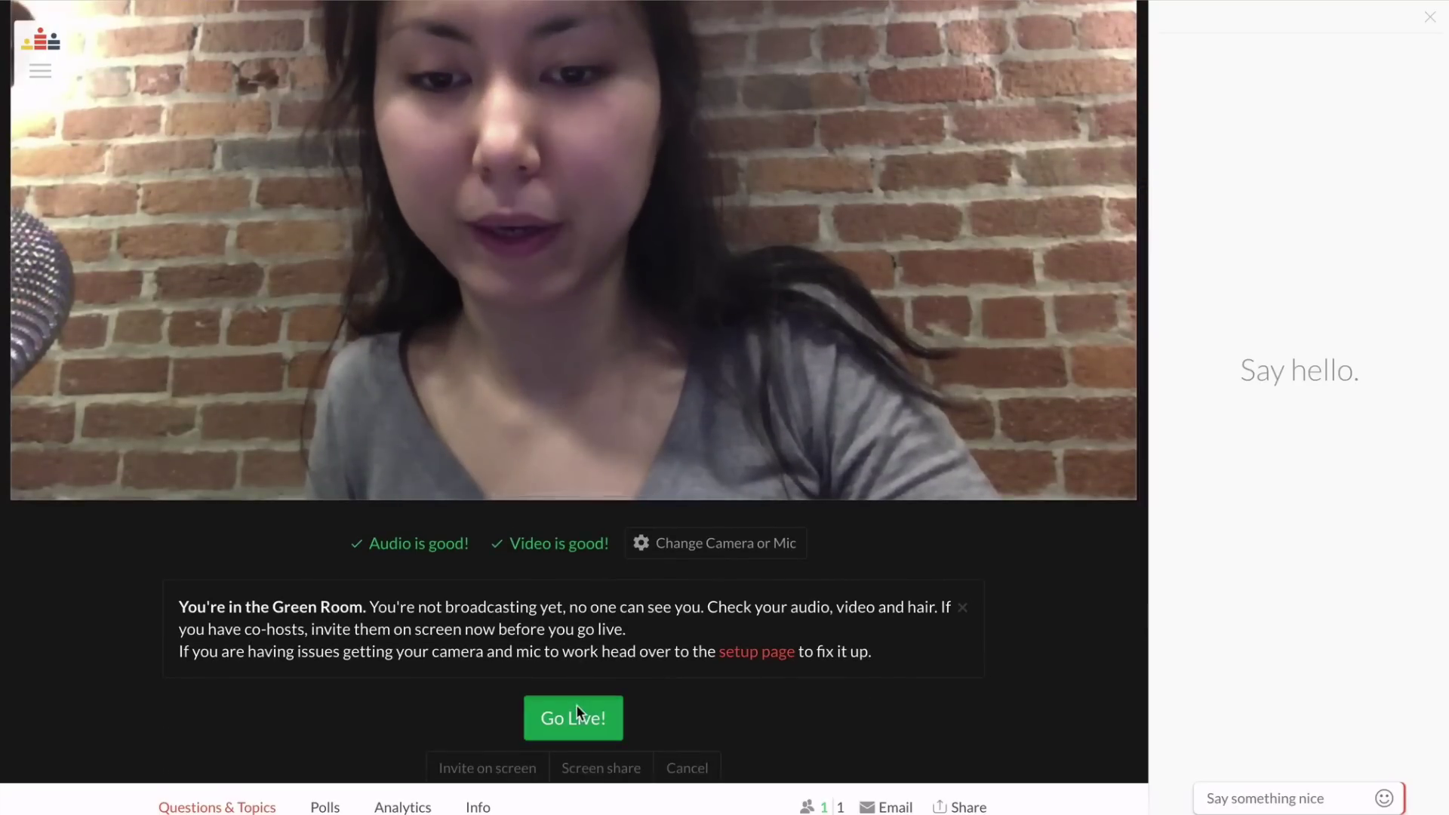
left_click(576, 709)
left_click(753, 553)
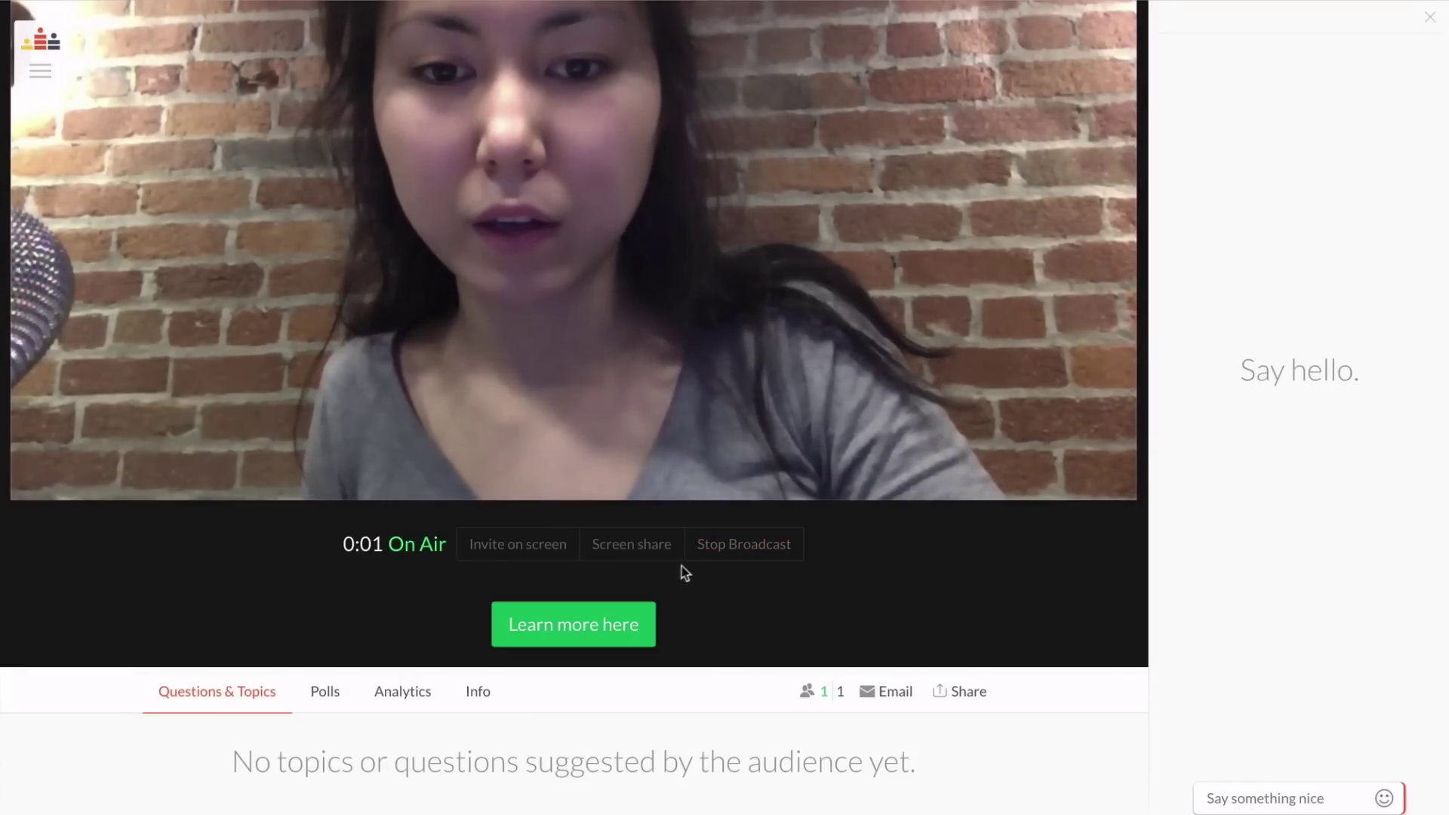
- Share the beethinking.com browser window and focus it to fill the whole stage
left_click(638, 554)
left_click(785, 117)
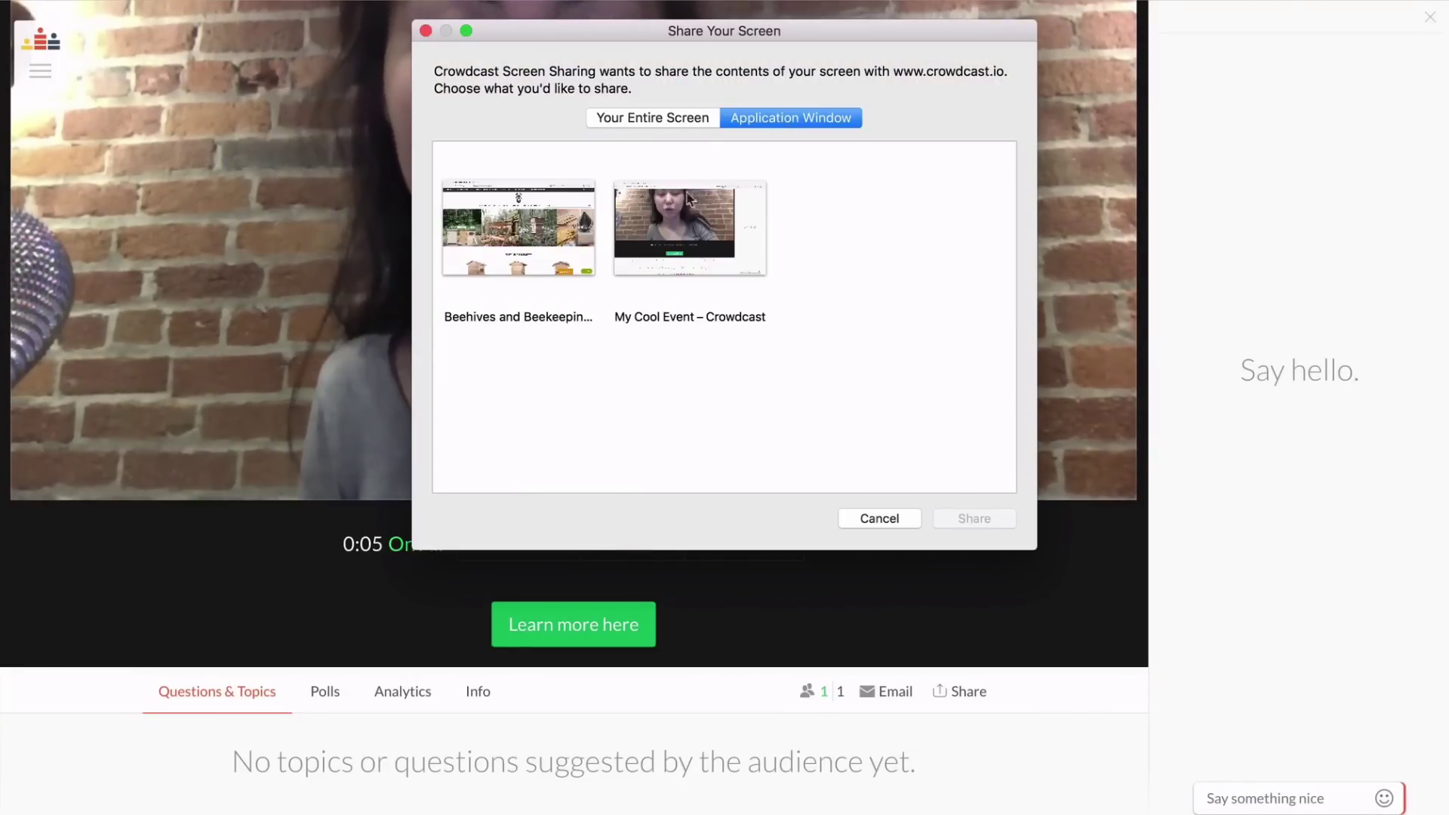
left_click(518, 226)
left_click(1009, 521)
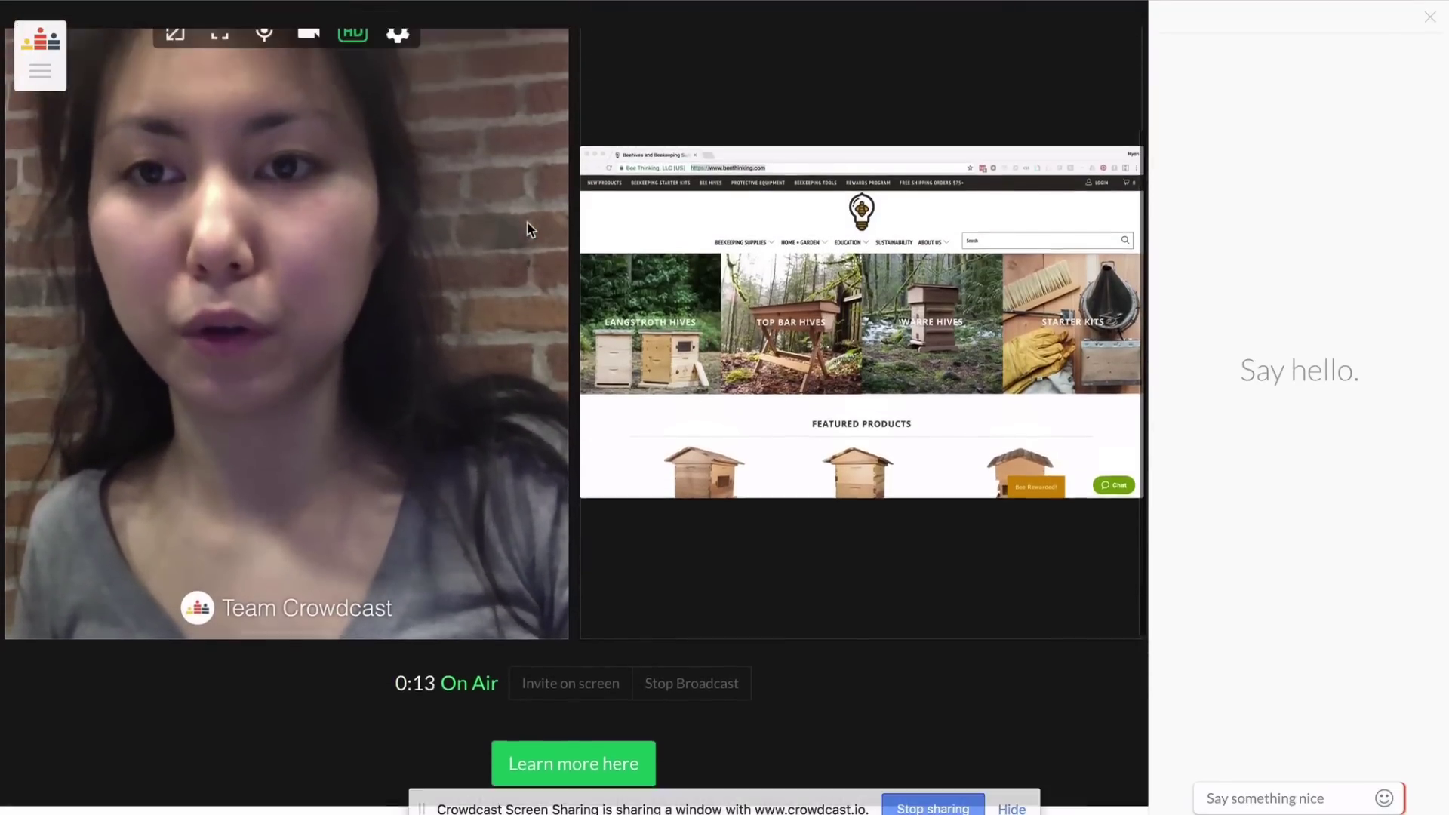
mouse_move(527, 226)
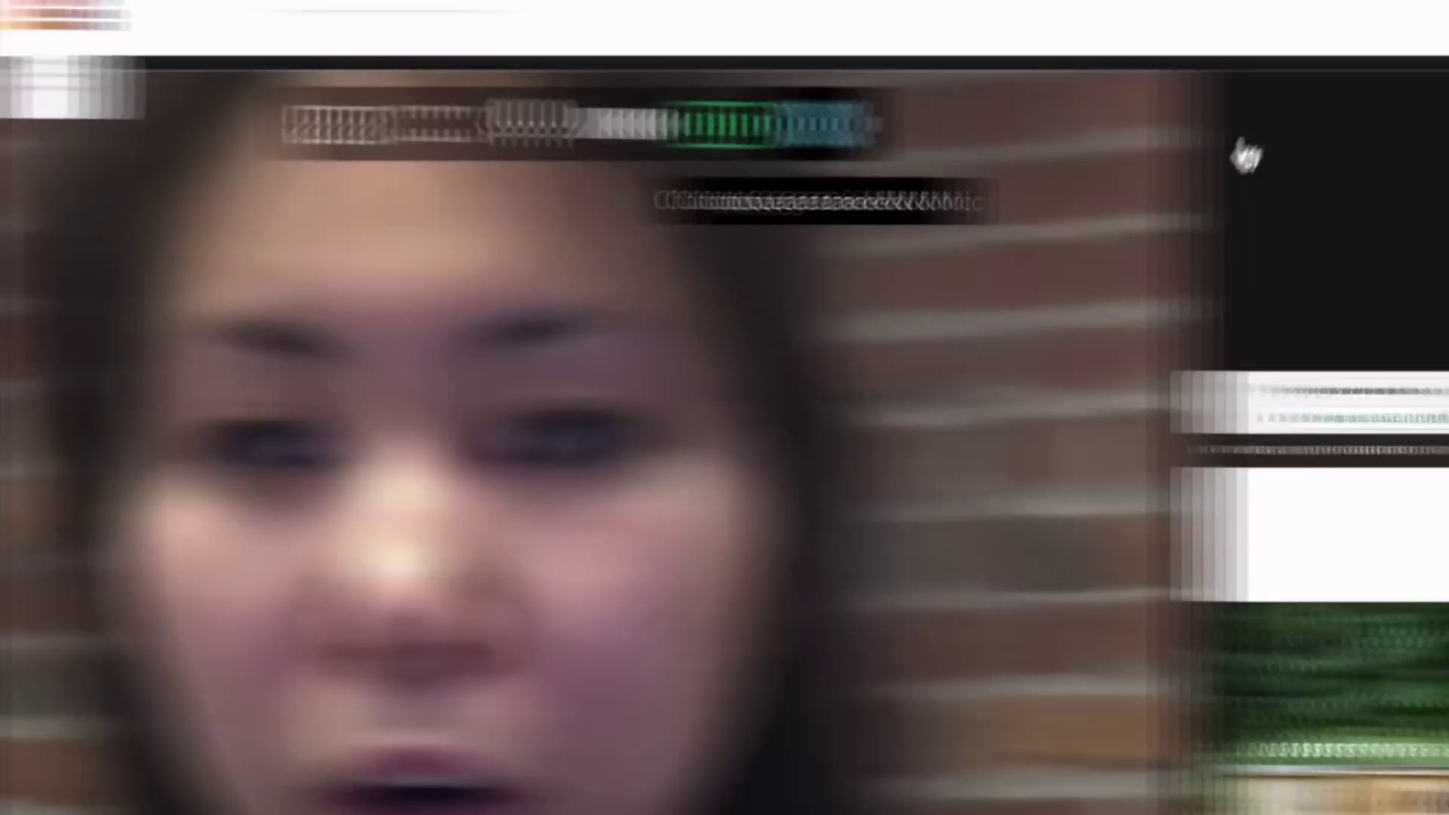
mouse_move(614, 181)
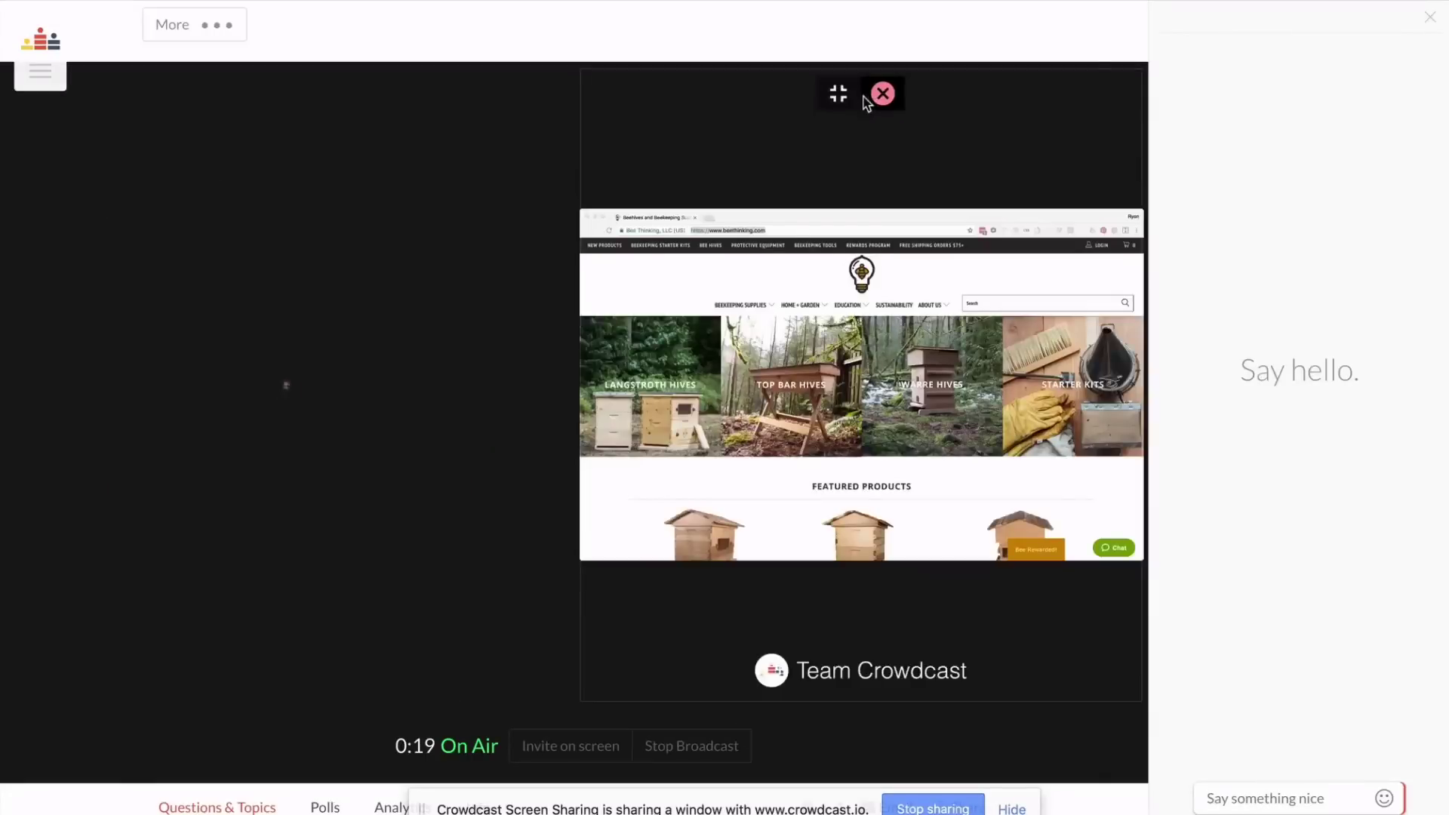
left_click(785, 112)
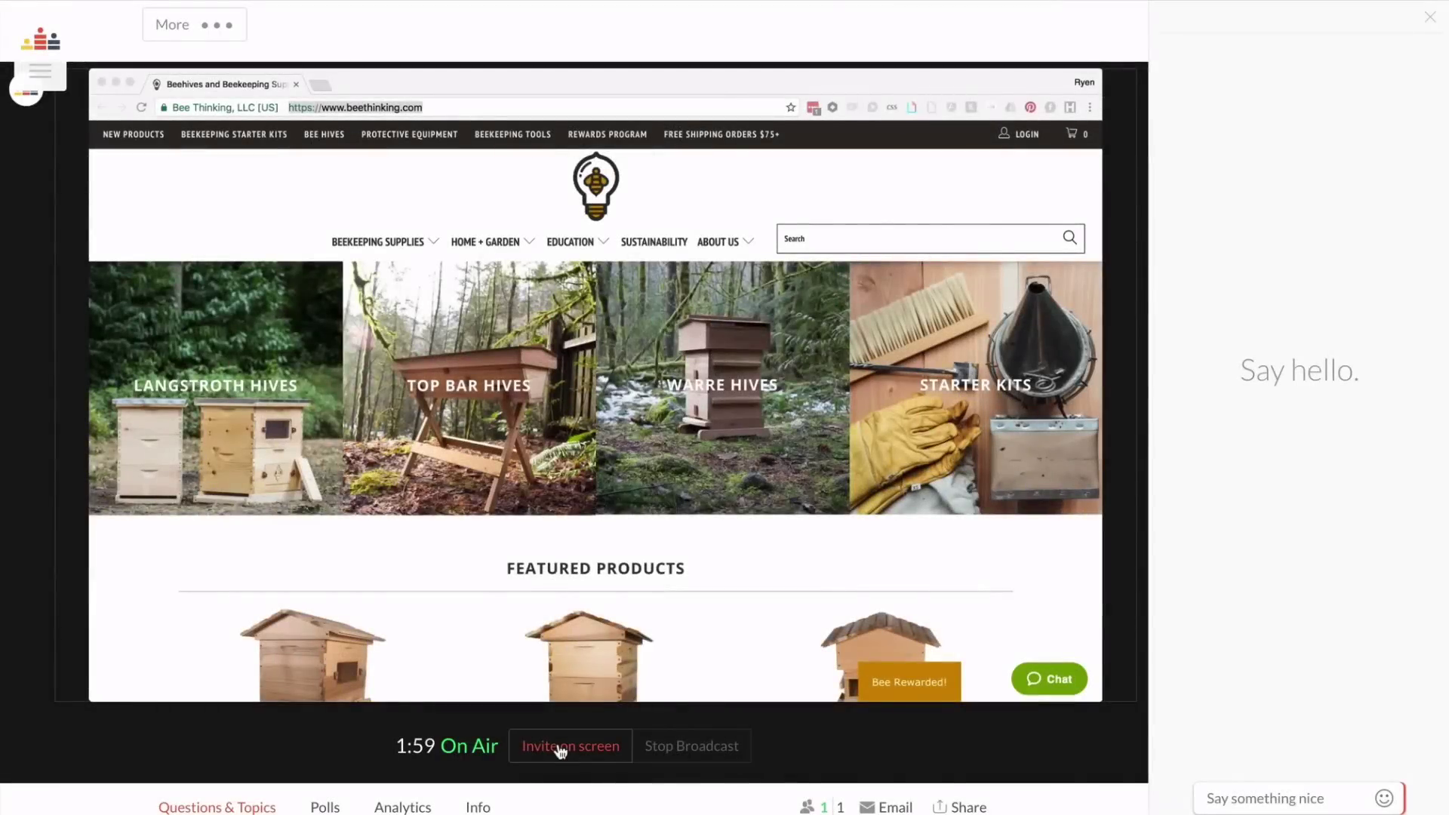
- Reply 'Yay!' to the viewer's excited message in the event chat
scroll(560, 751, "down", 2)
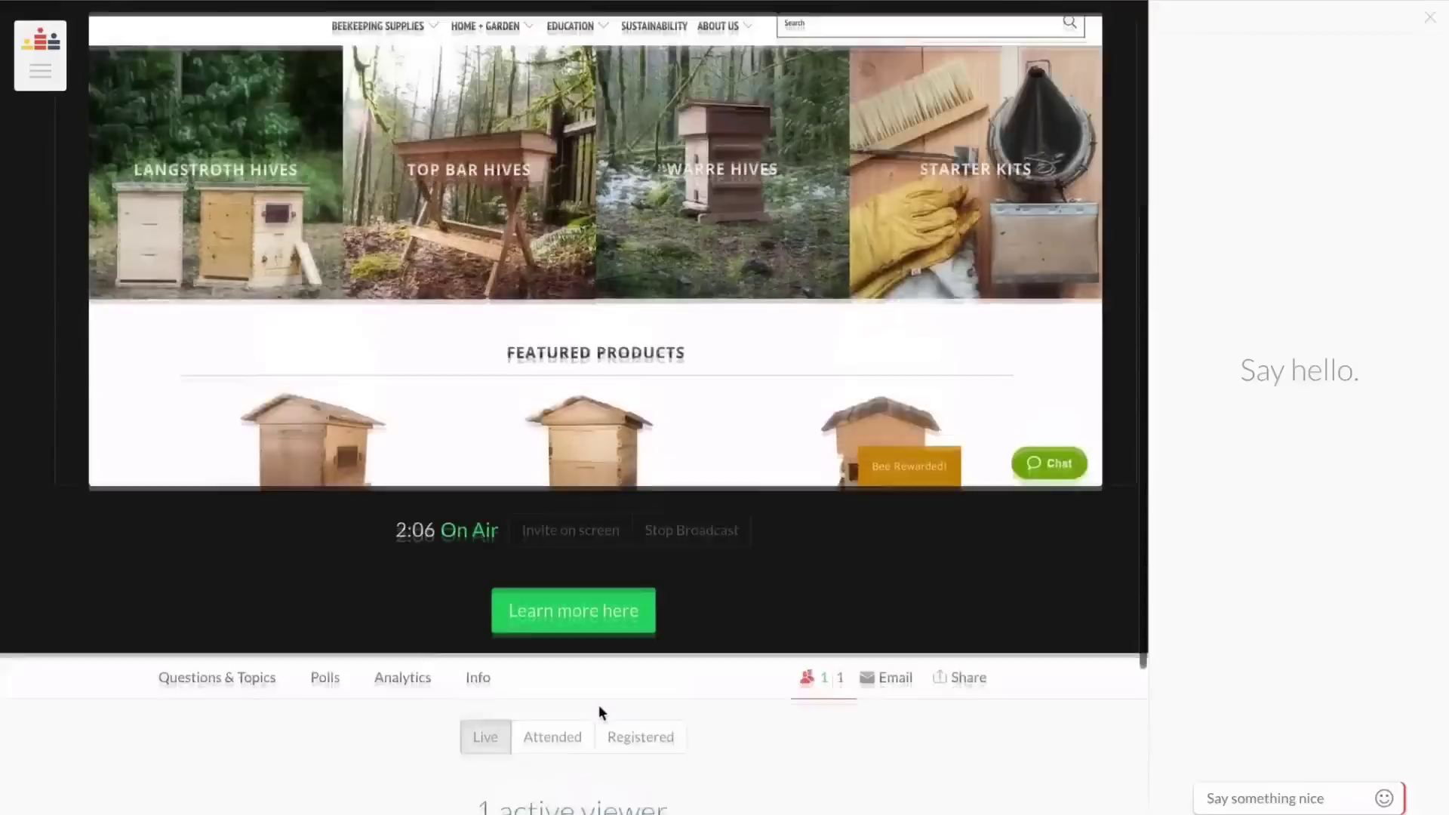
scroll(738, 260, "up", 2)
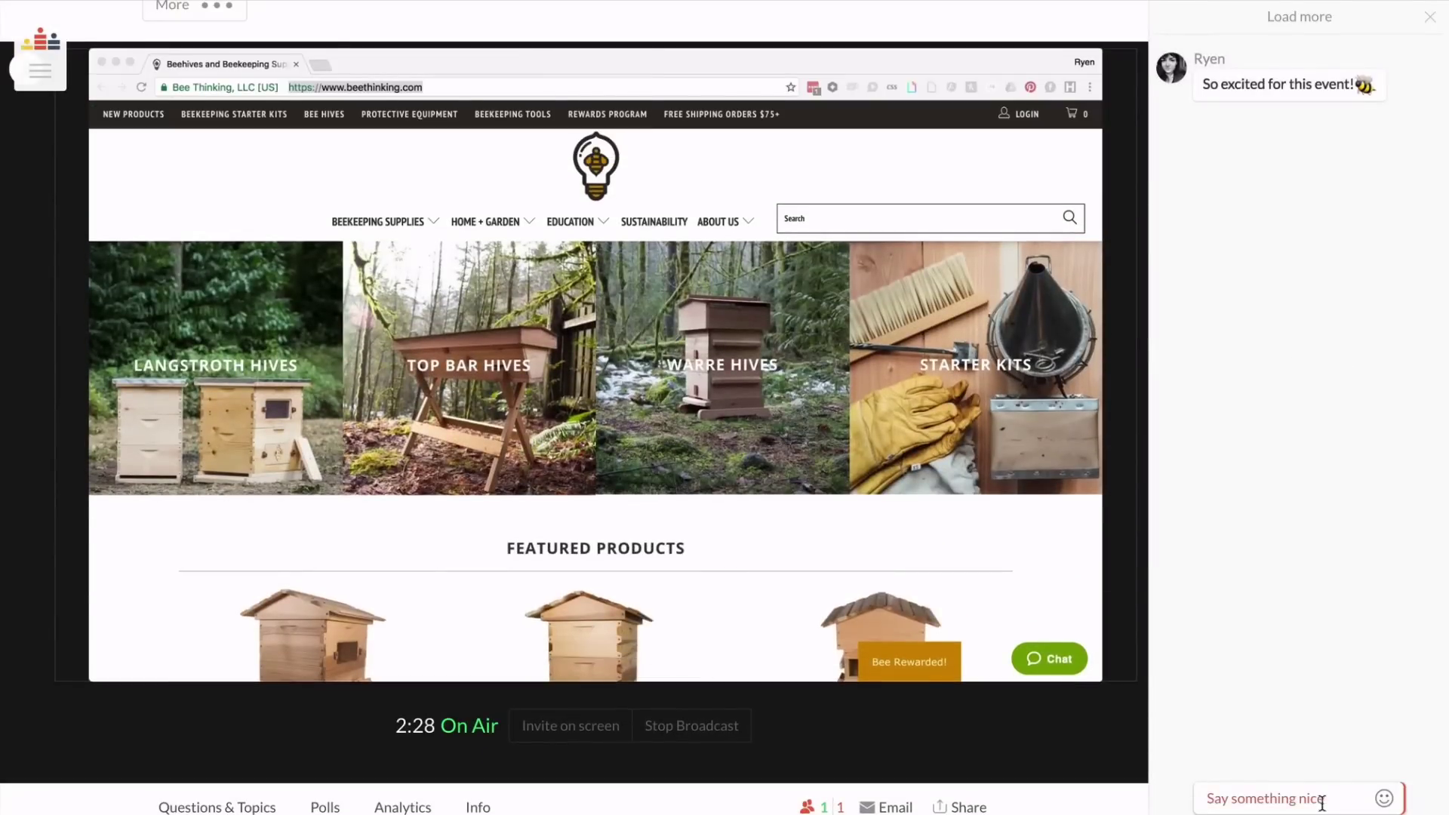
left_click(1322, 791)
type("Yay")
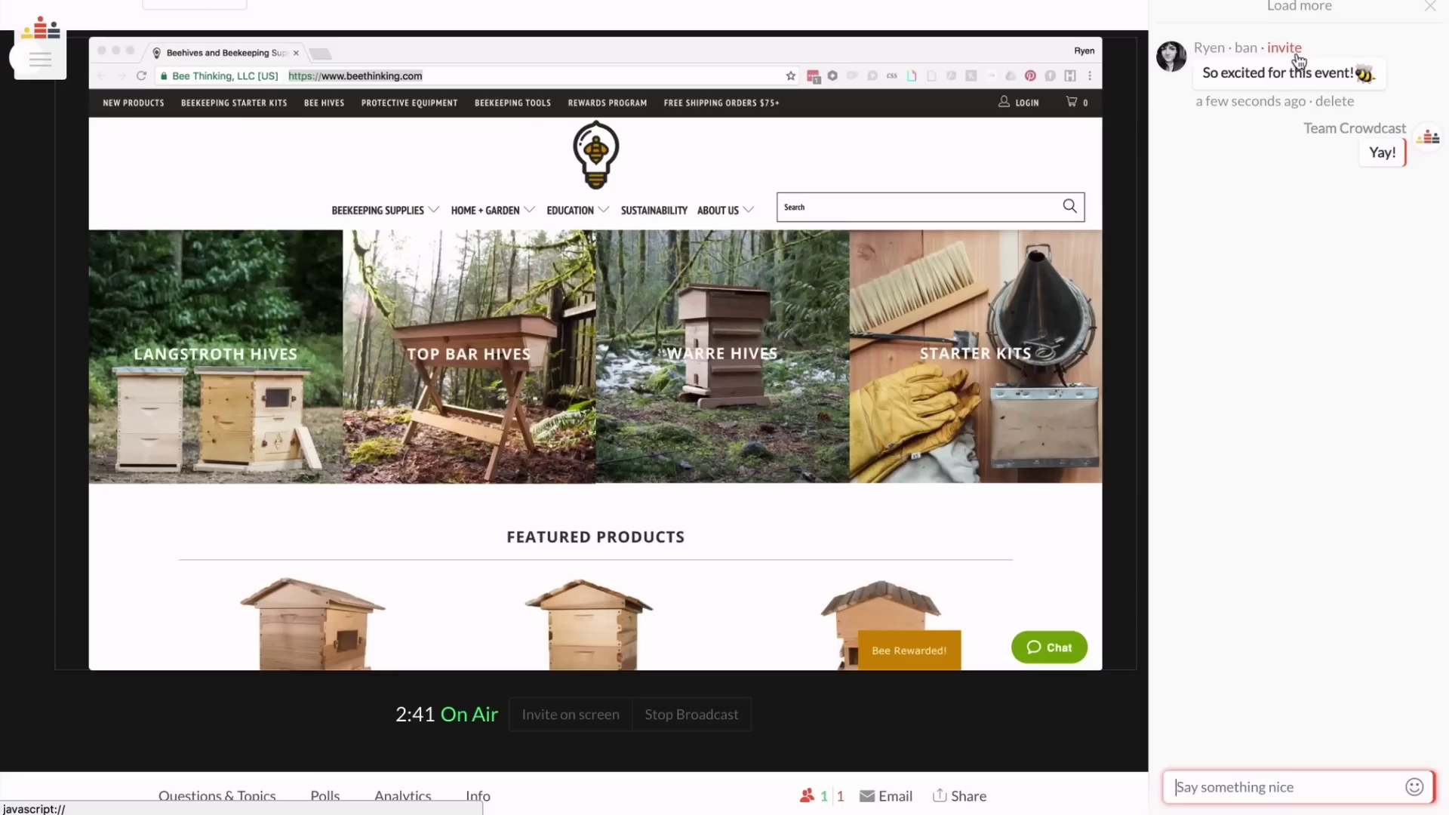
- Publish a poll 'Have you kept bees before?' with answers Yes and No
scroll(595, 556, "down", 4)
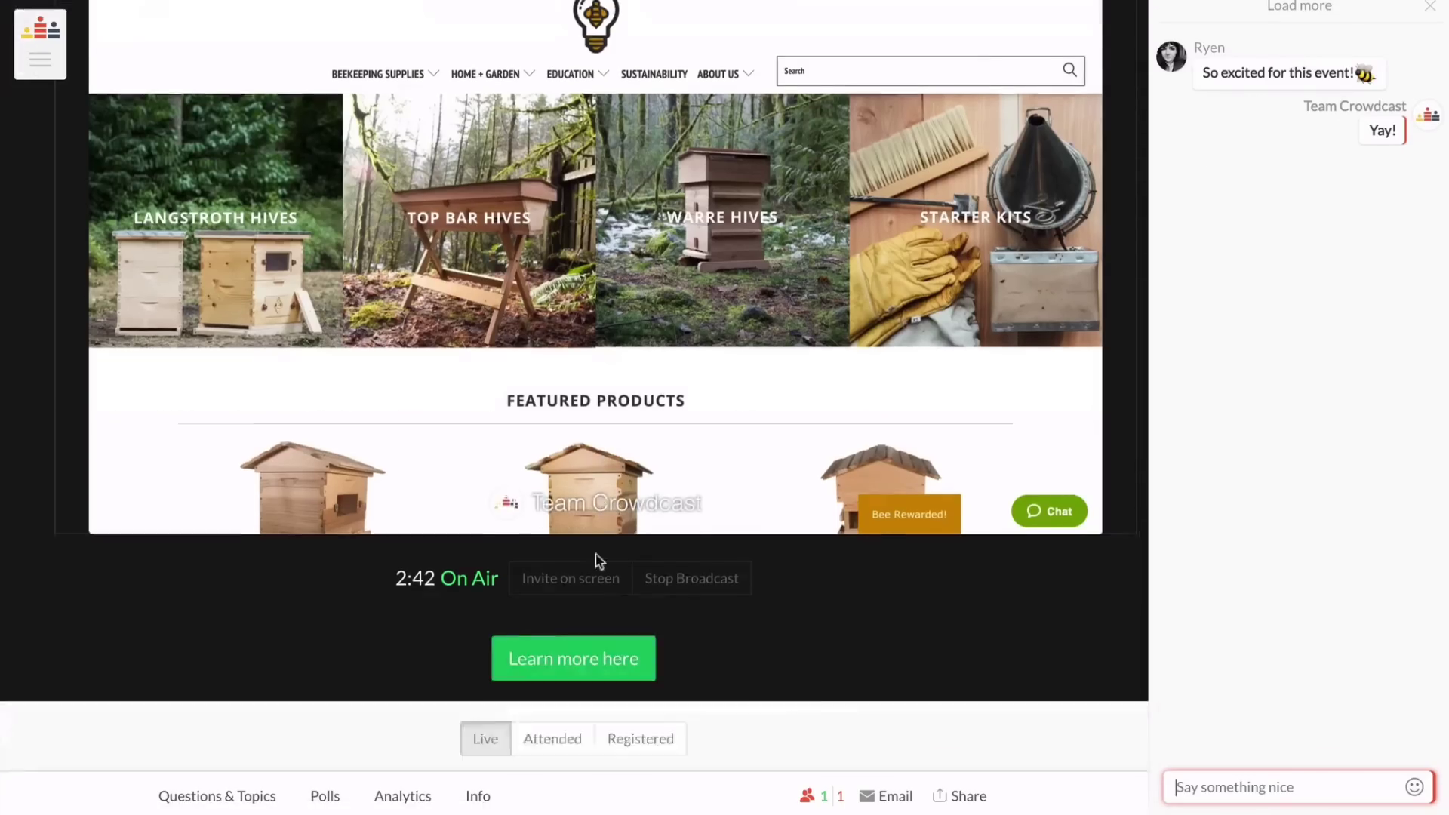
scroll(438, 562, "up", 1)
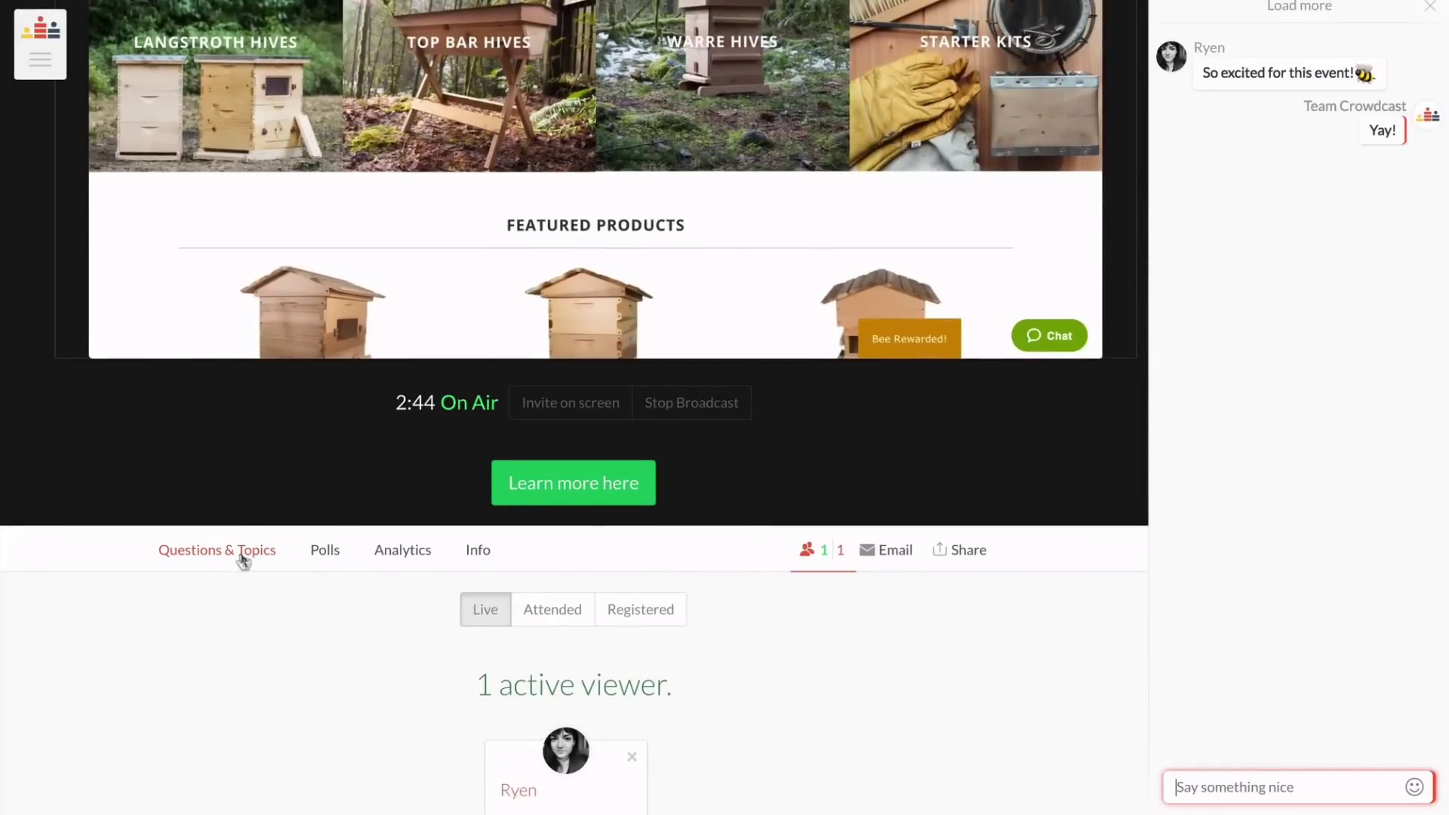
left_click(241, 556)
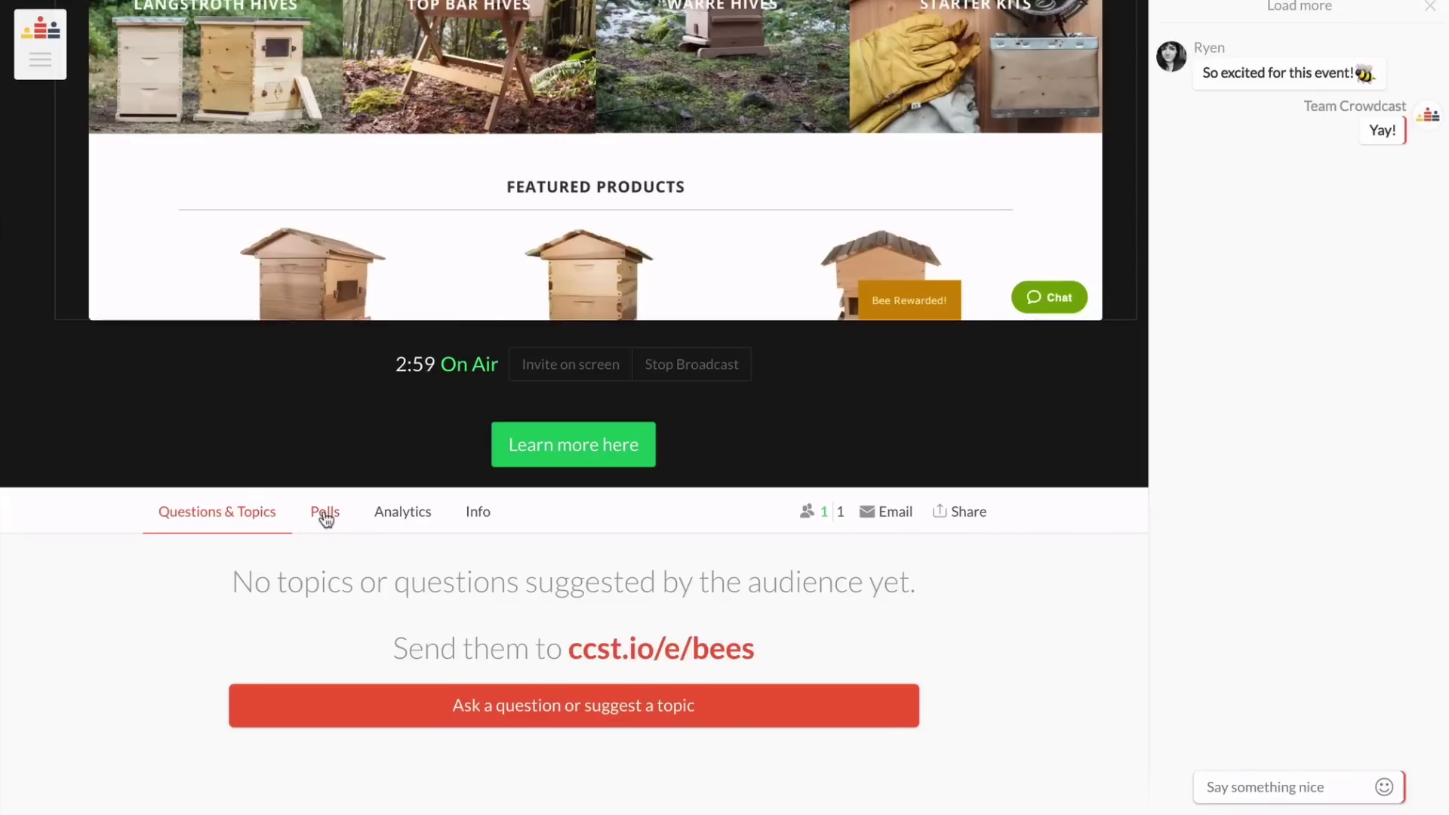
left_click(324, 517)
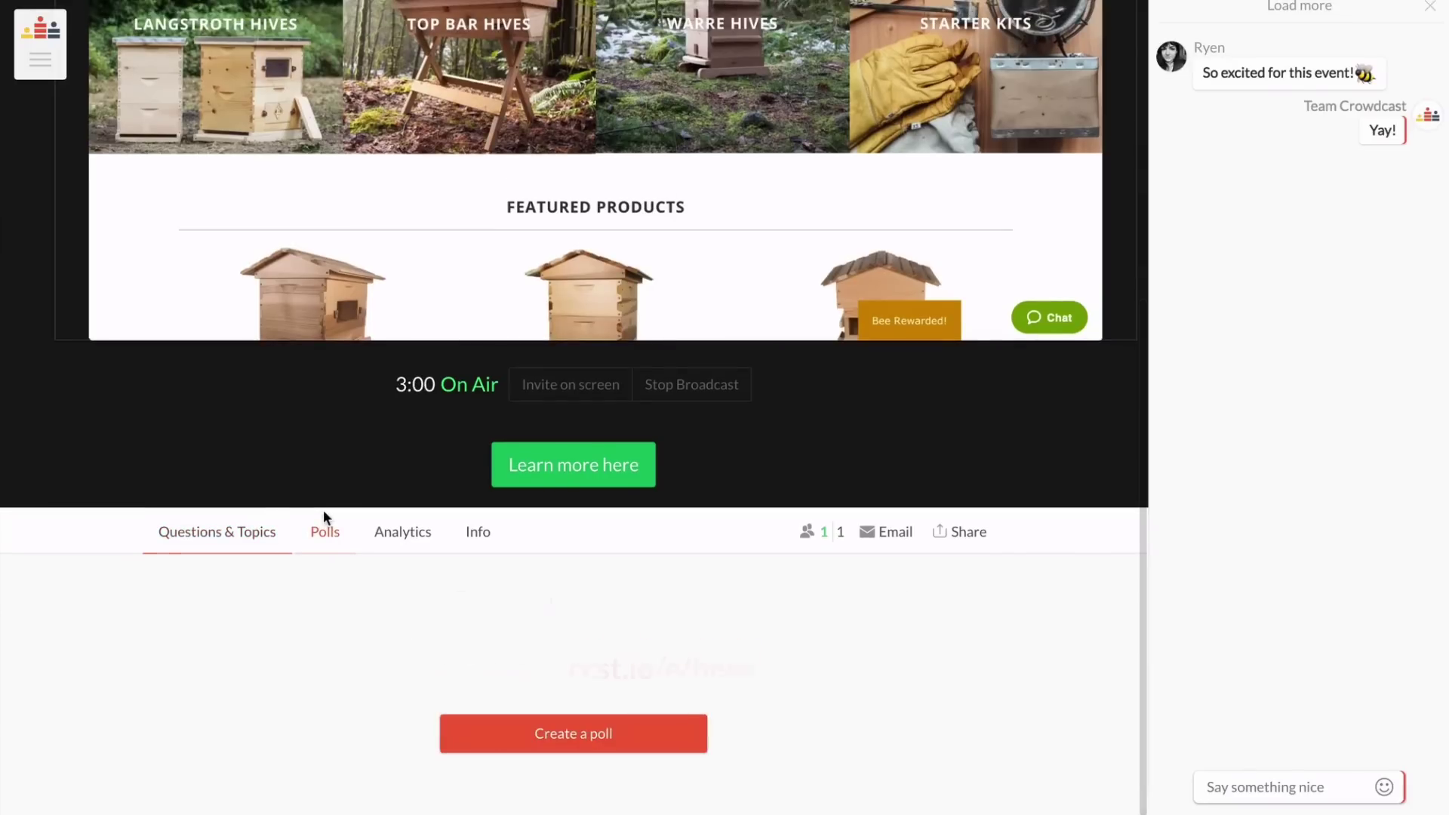
left_click(491, 733)
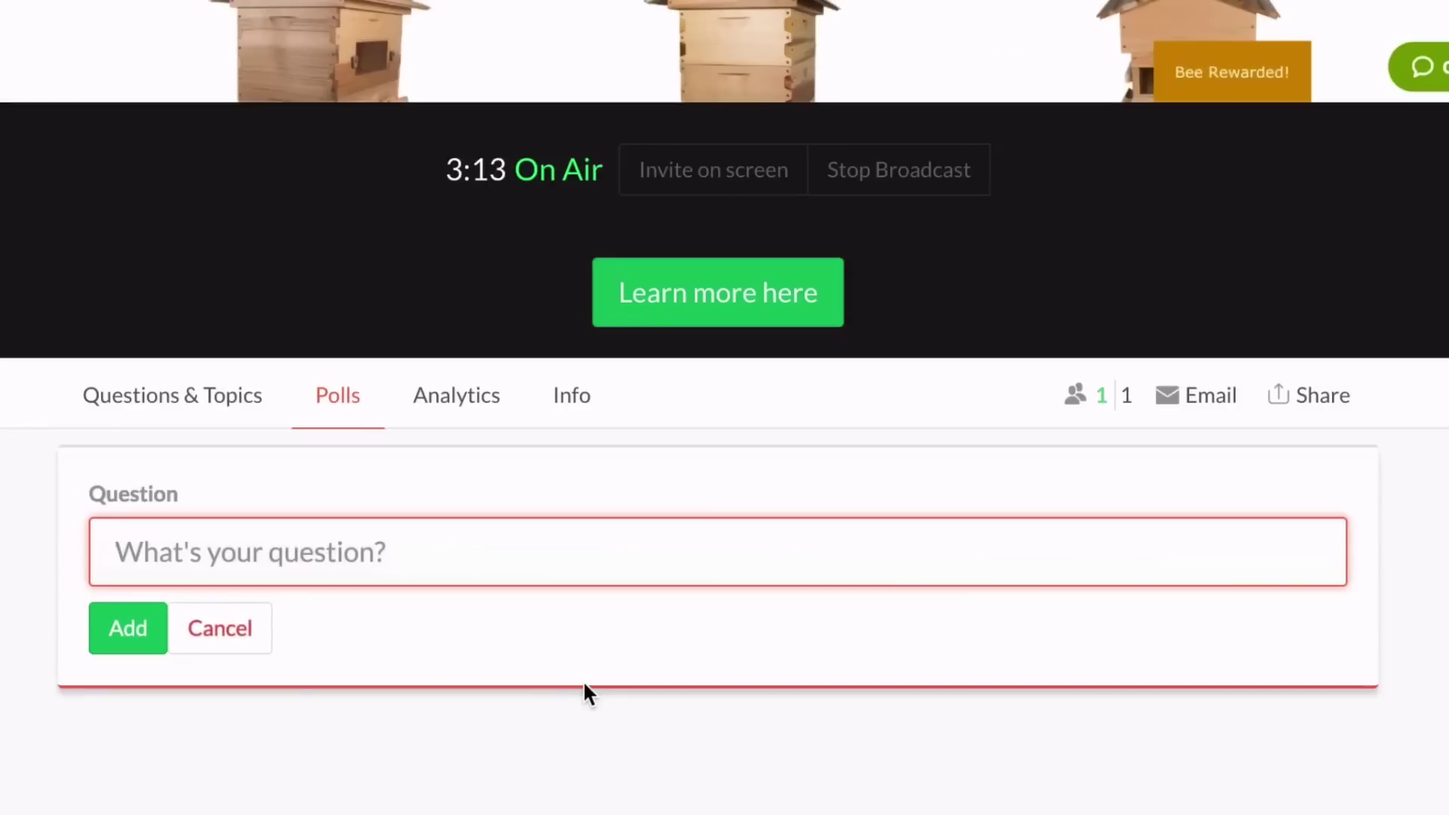
type("Have you kept bees before?")
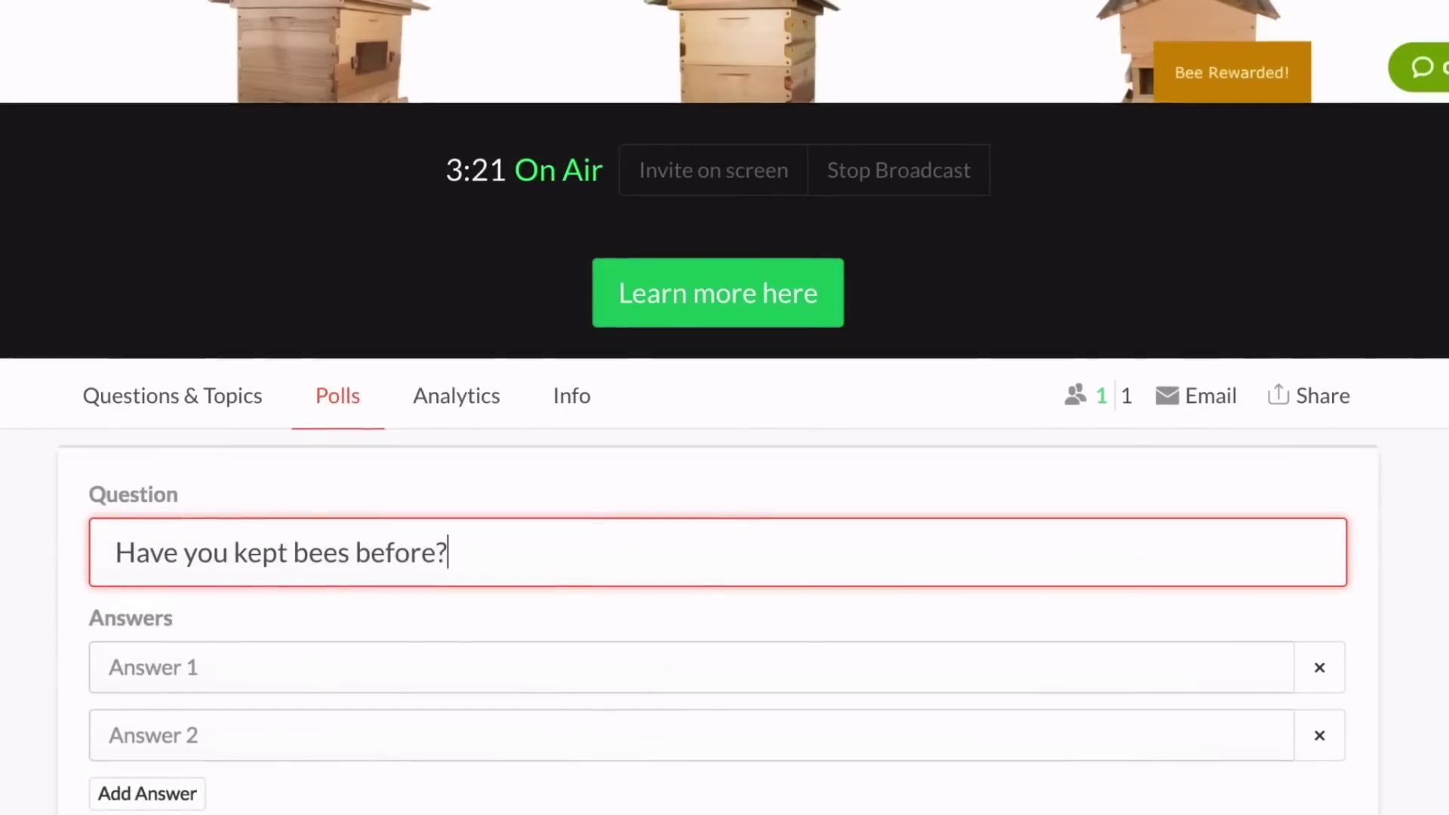
key("Tab")
type("Yes")
left_click(397, 726)
type("No")
scroll(188, 653, "down", 3)
left_click(162, 640)
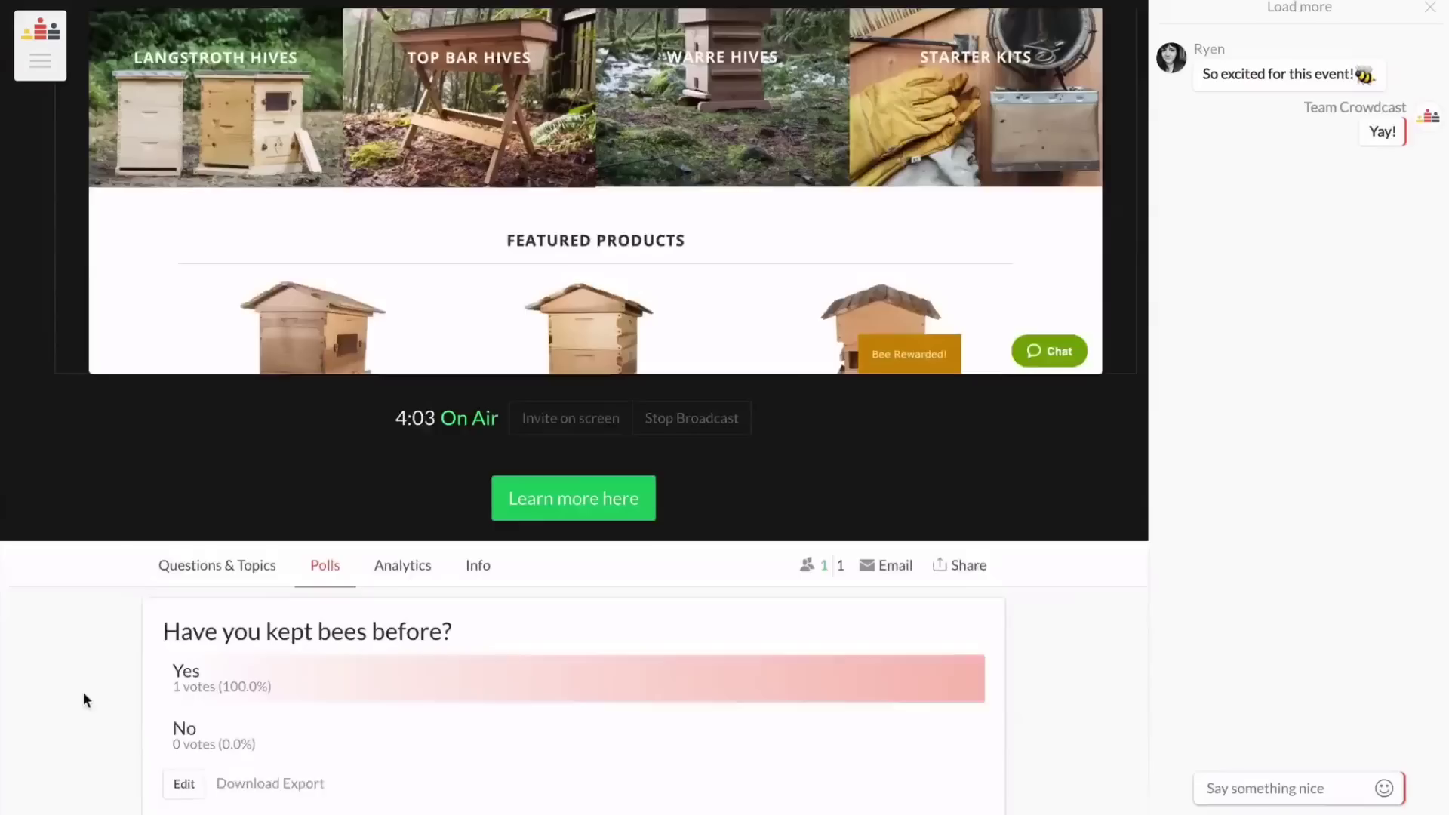
- Stop the live broadcast and confirm ending it
scroll(83, 692, "up", 3)
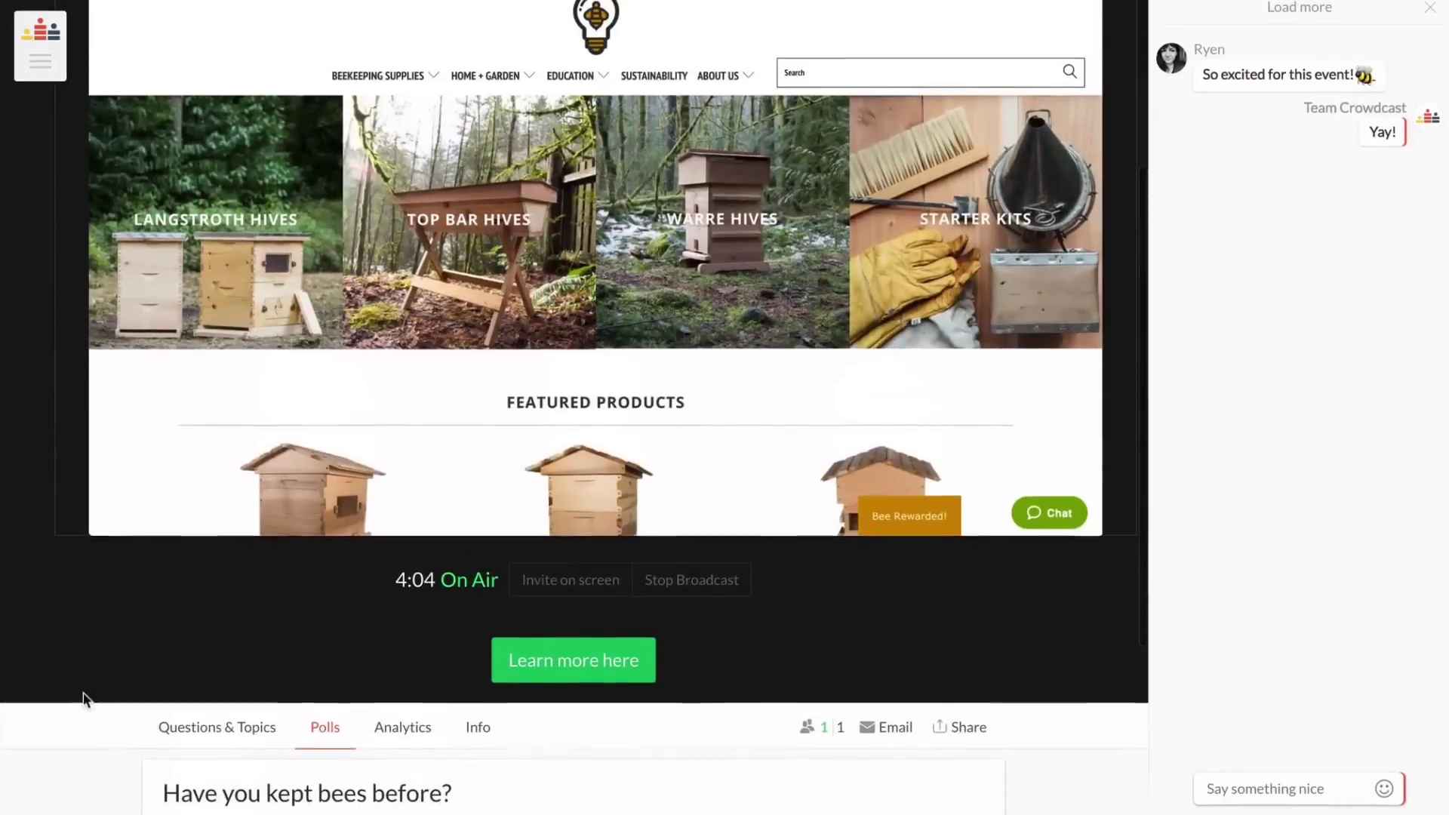
left_click(746, 585)
left_click(789, 522)
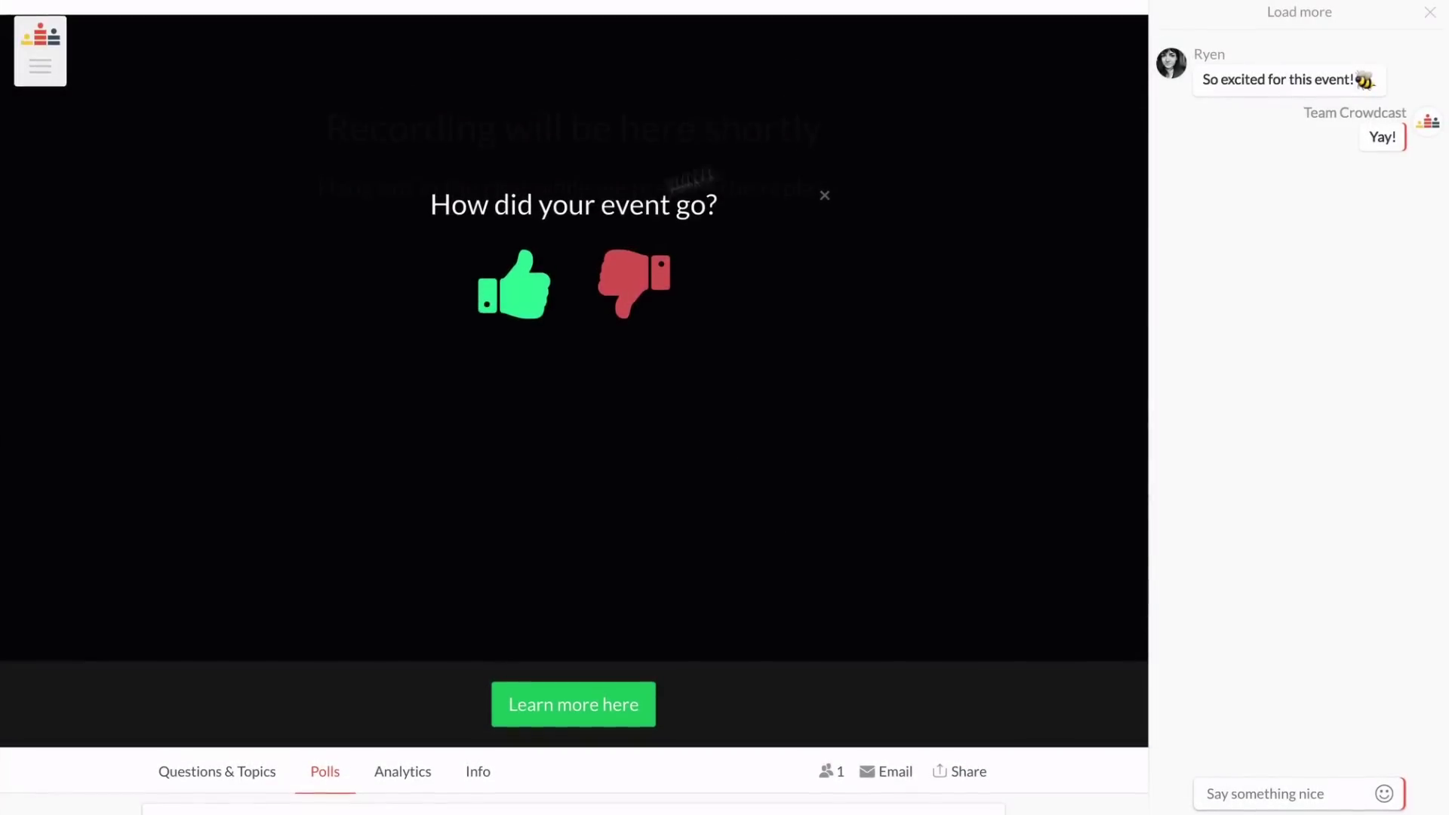
- Rate the event thumbs-up and send the feedback note 'No, this was great (:'
left_click(505, 287)
left_click(559, 293)
type("No, this was great (:")
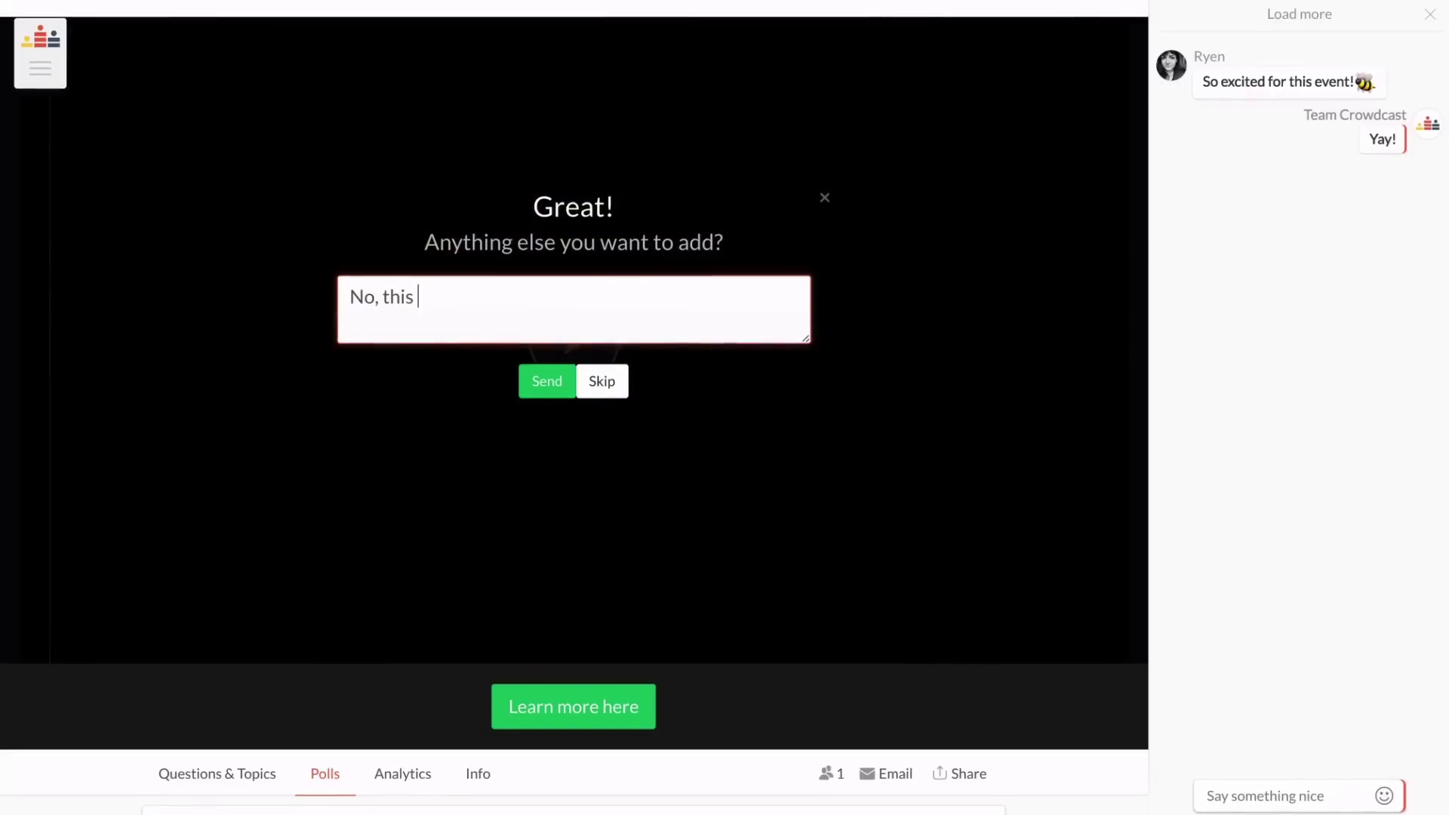
left_click(545, 382)
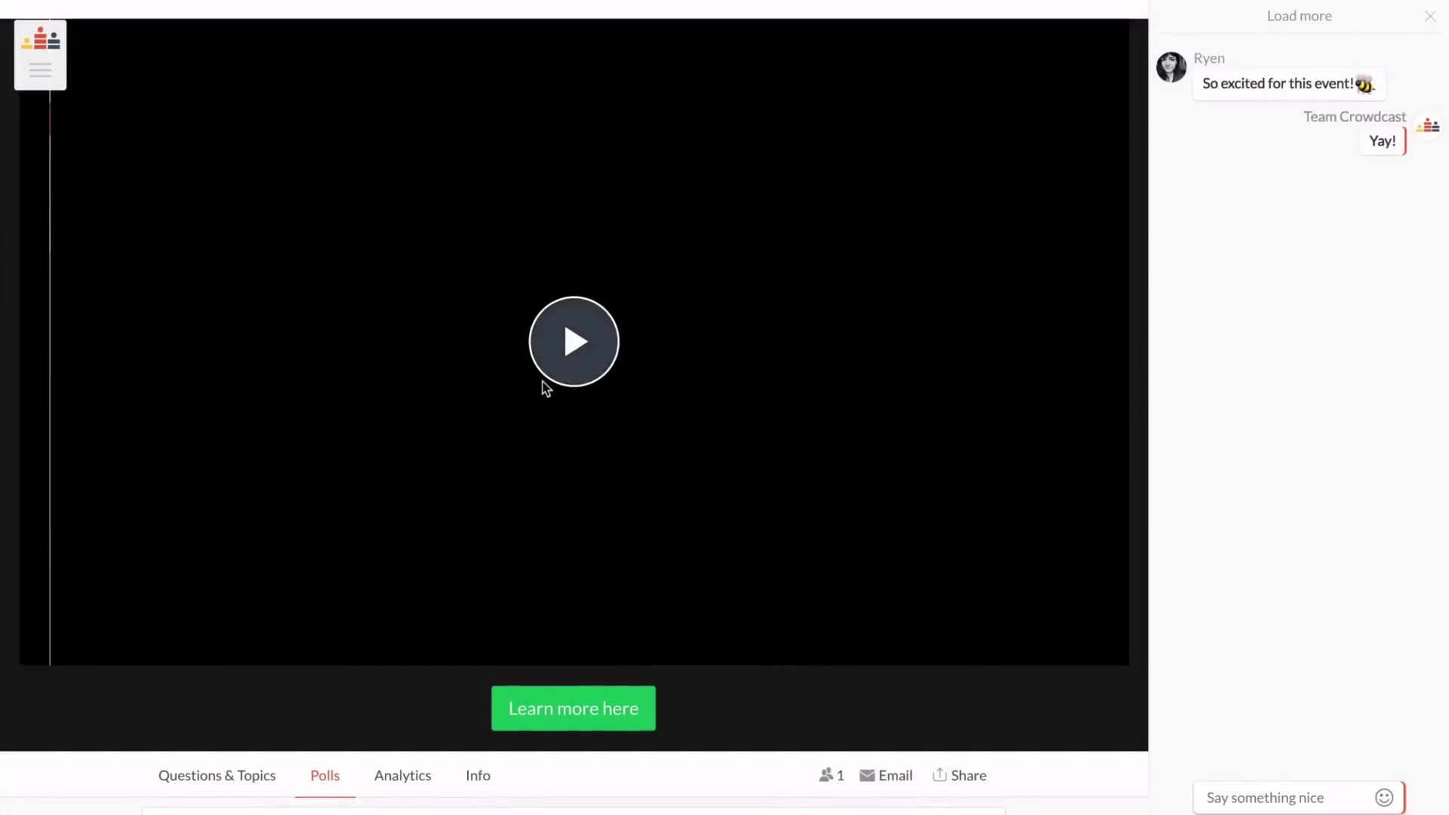
scroll(545, 389, "up", 1)
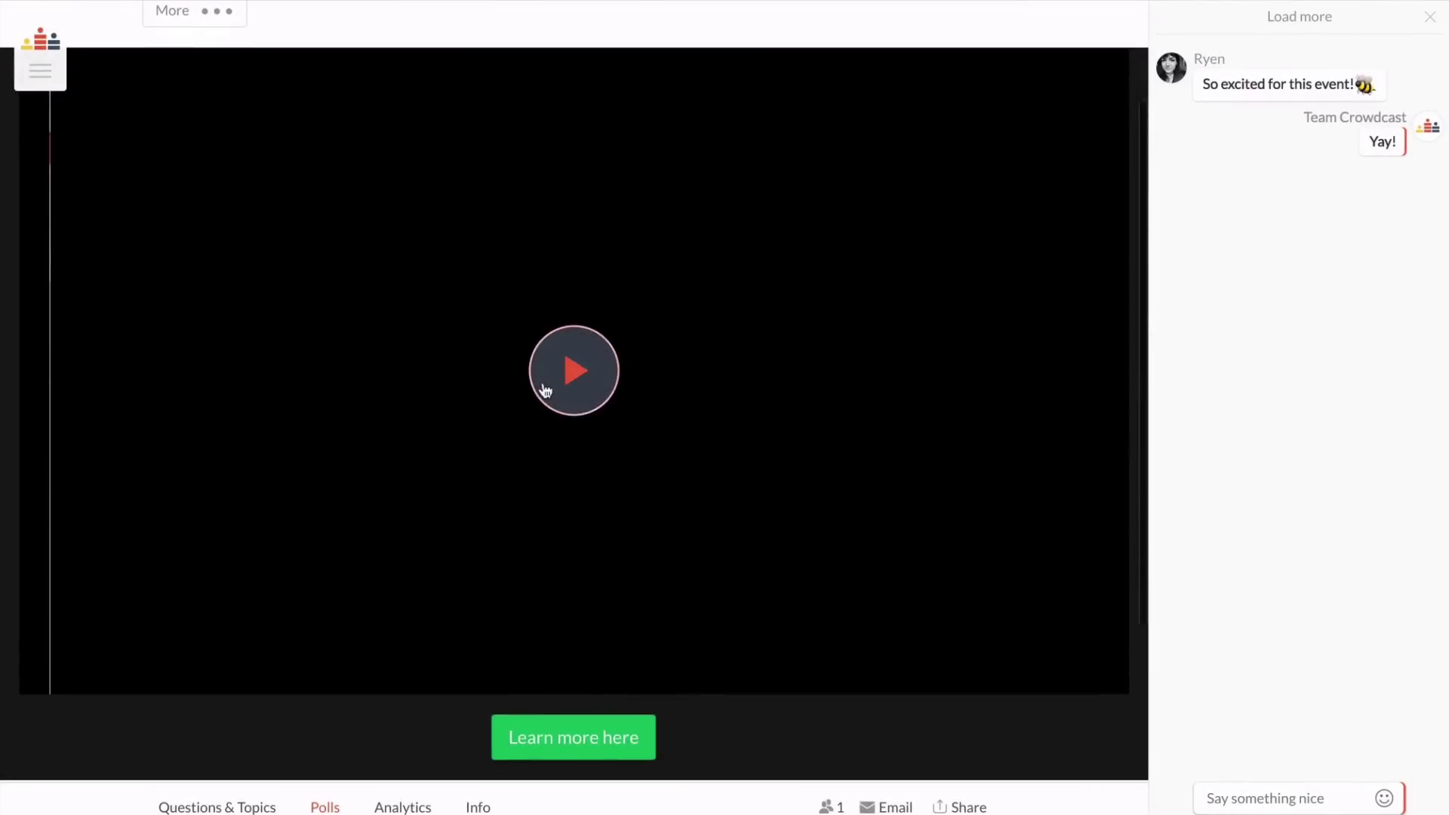